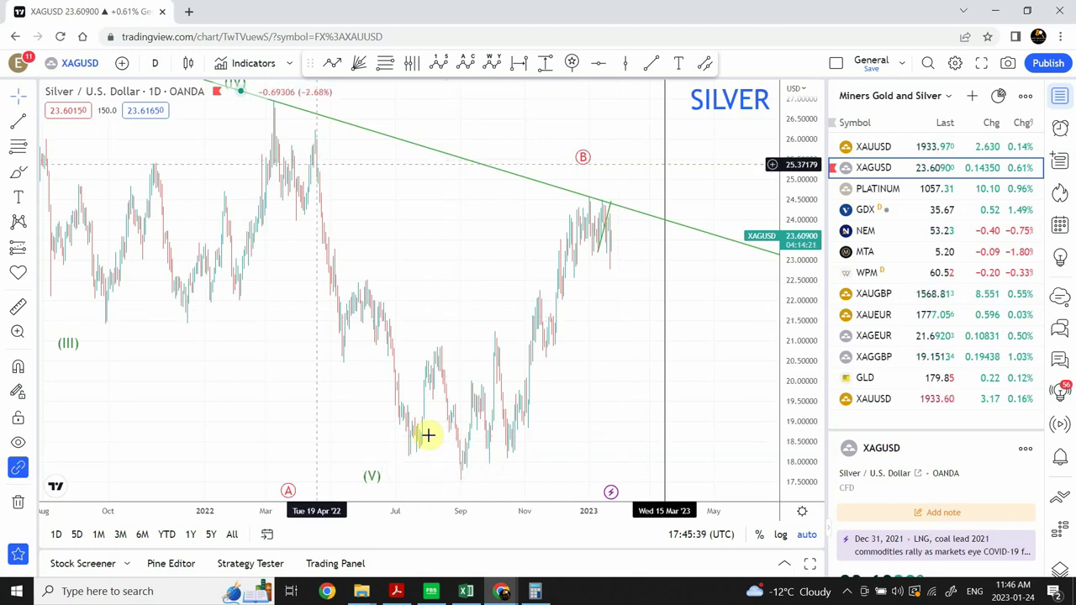
- Zoom the daily silver chart out to 2020 onward and select the ABC correction wave
click(372, 473)
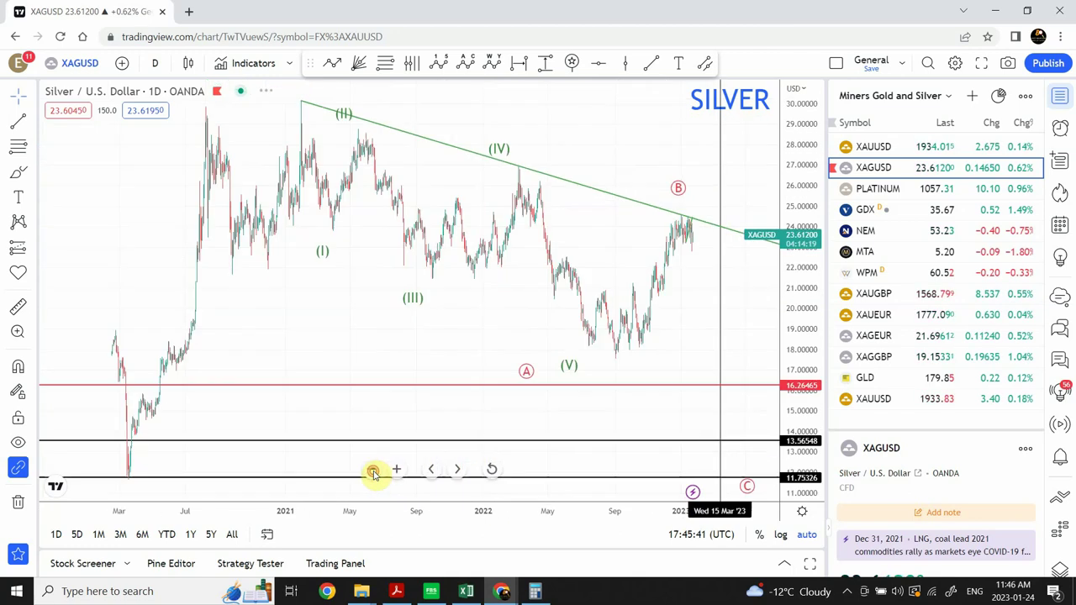
click(372, 473)
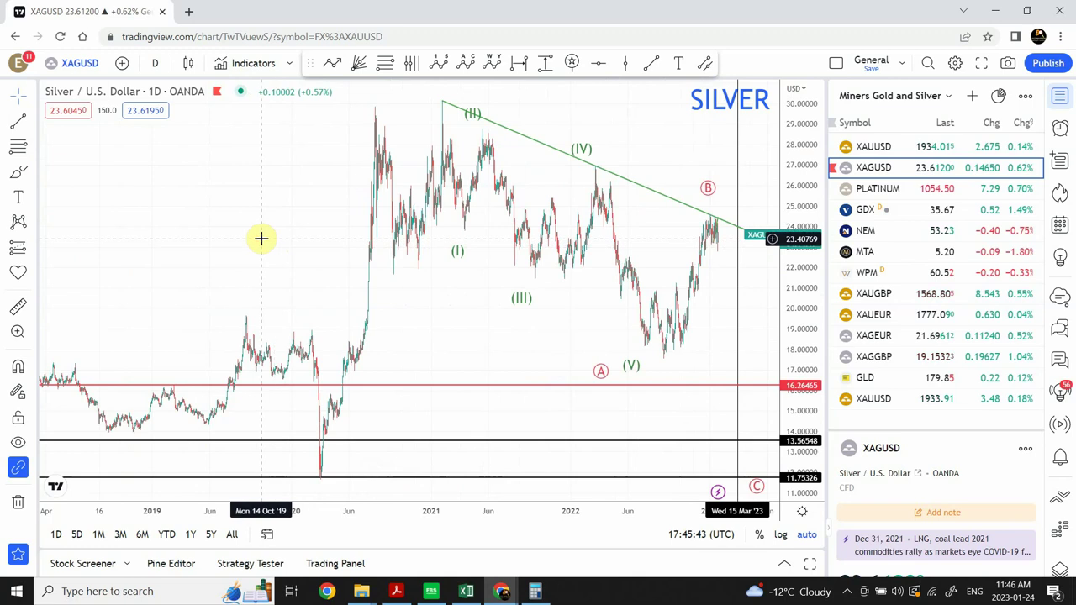
drag(260, 238, 95, 255)
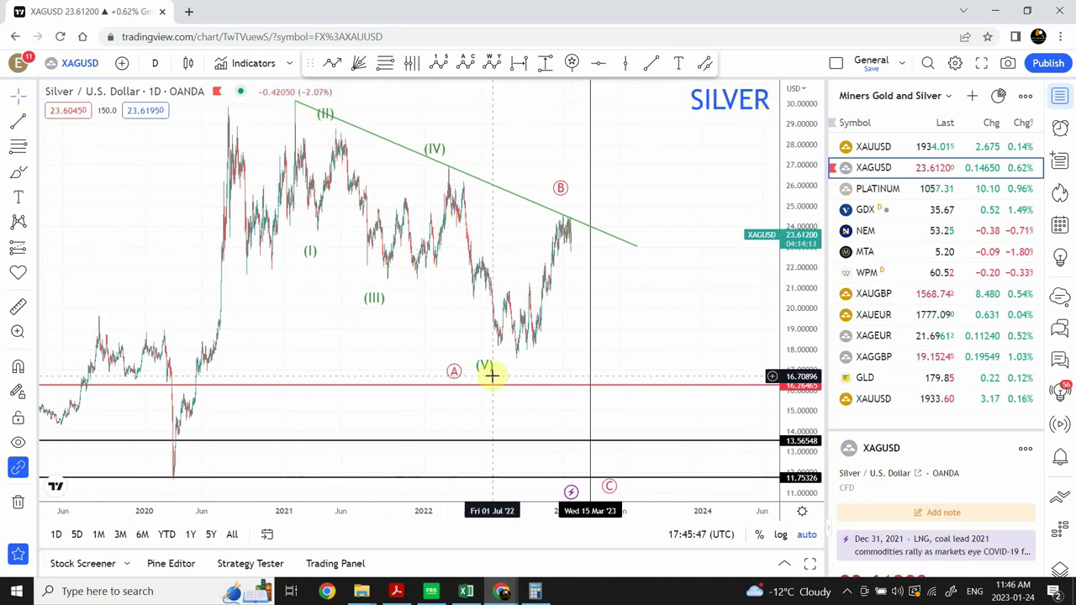
click(454, 370)
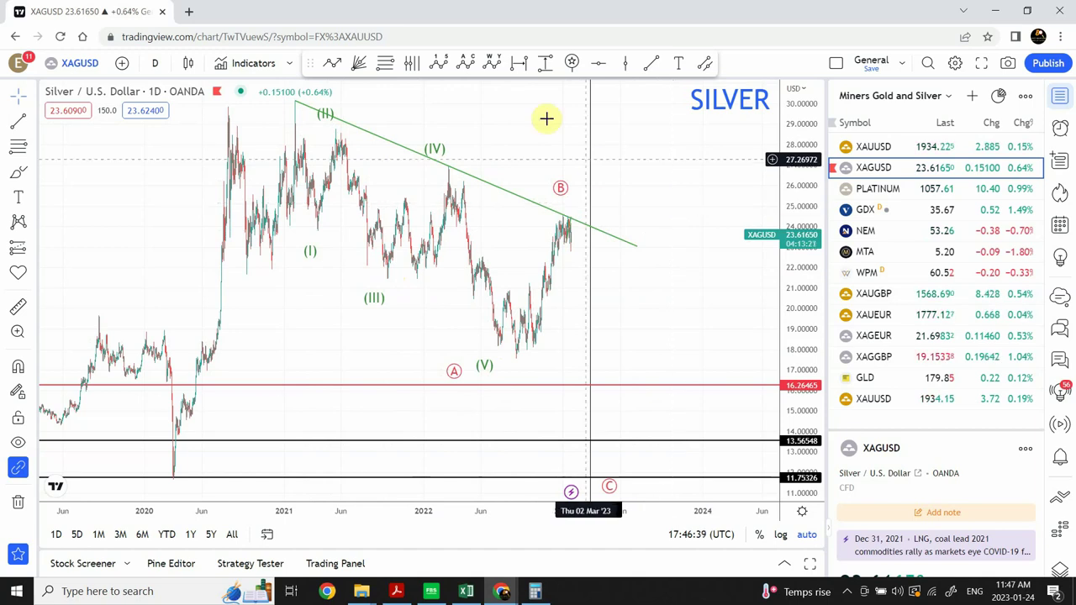
click(332, 61)
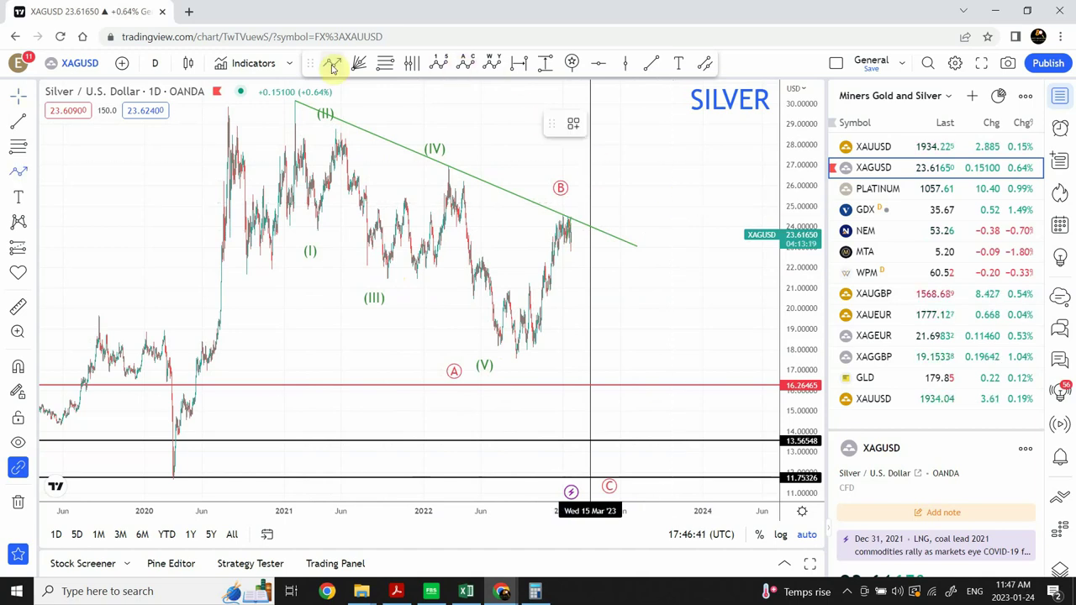
drag(575, 224, 578, 307)
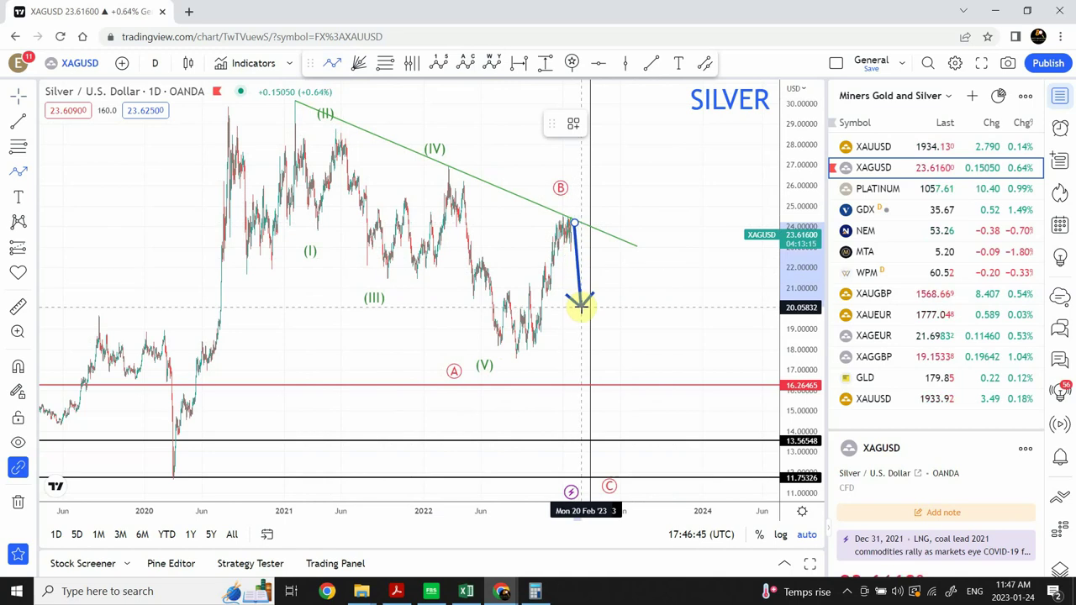
click(579, 306)
click(602, 275)
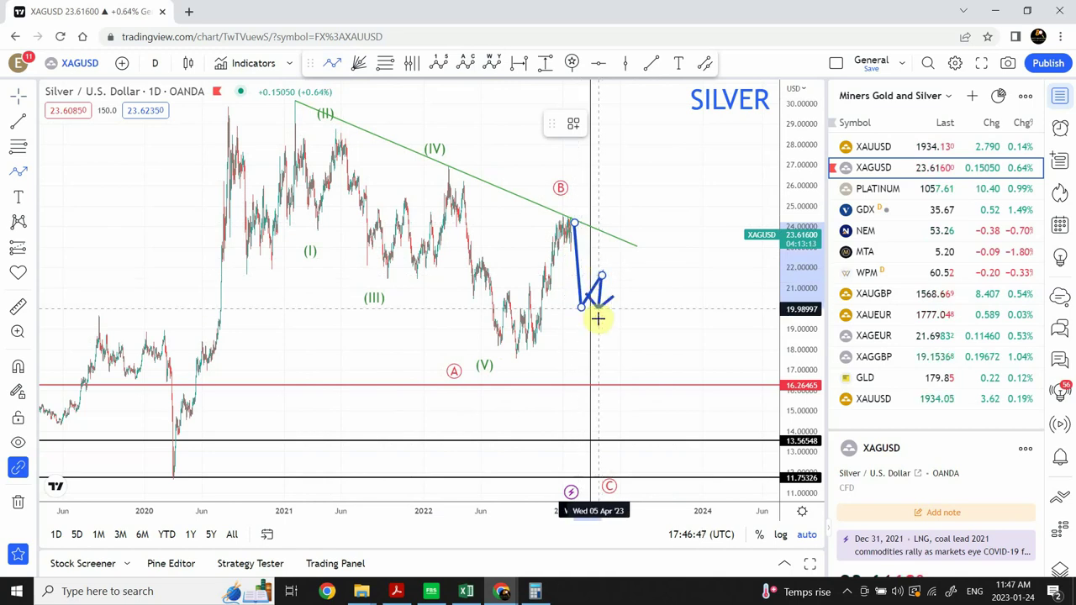
click(618, 409)
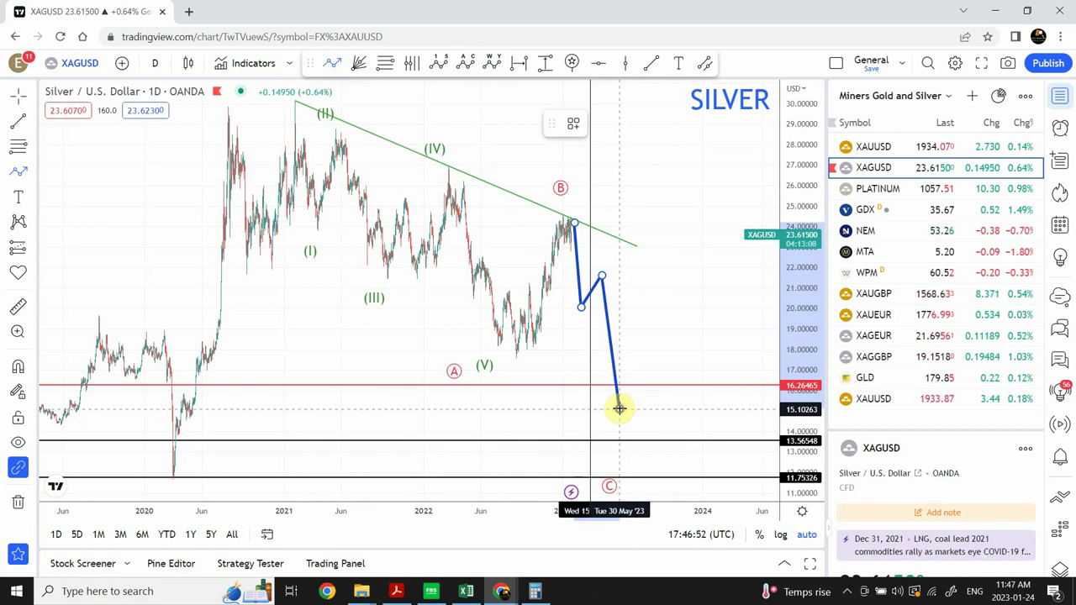
click(636, 367)
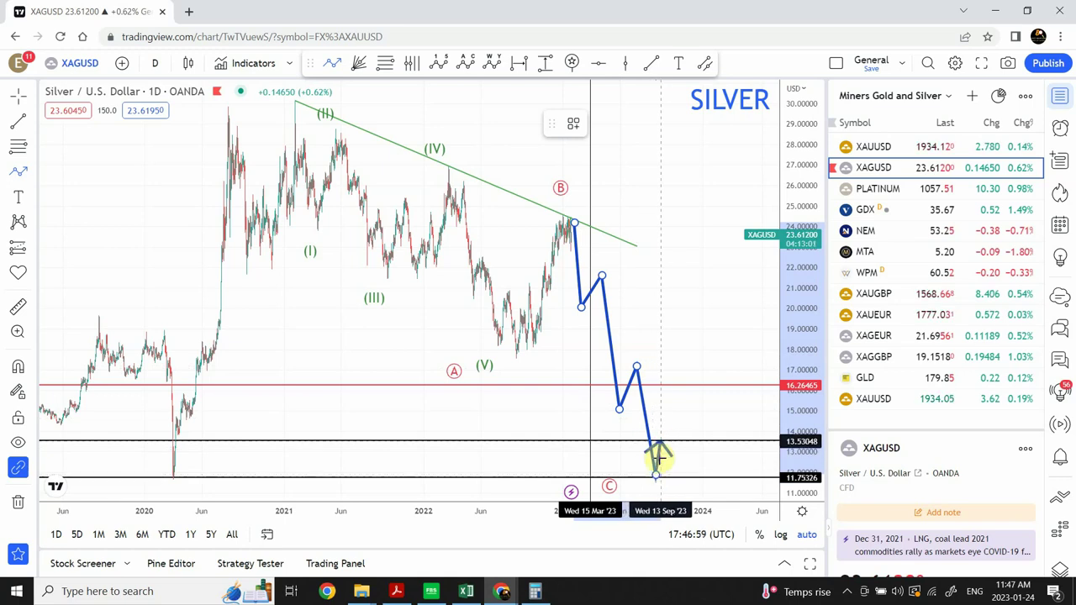
double_click(655, 473)
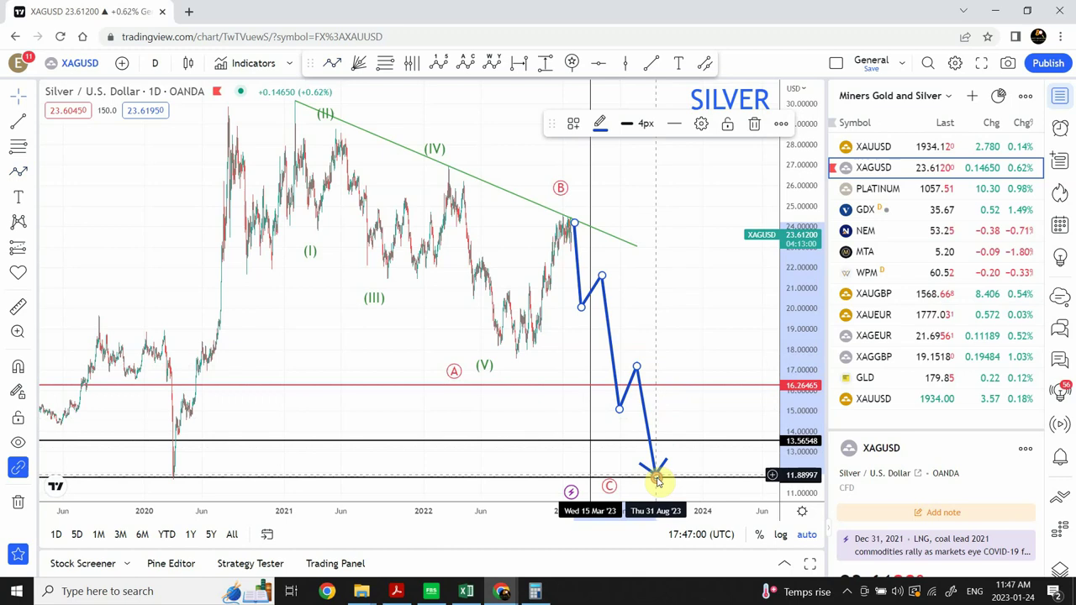
click(675, 351)
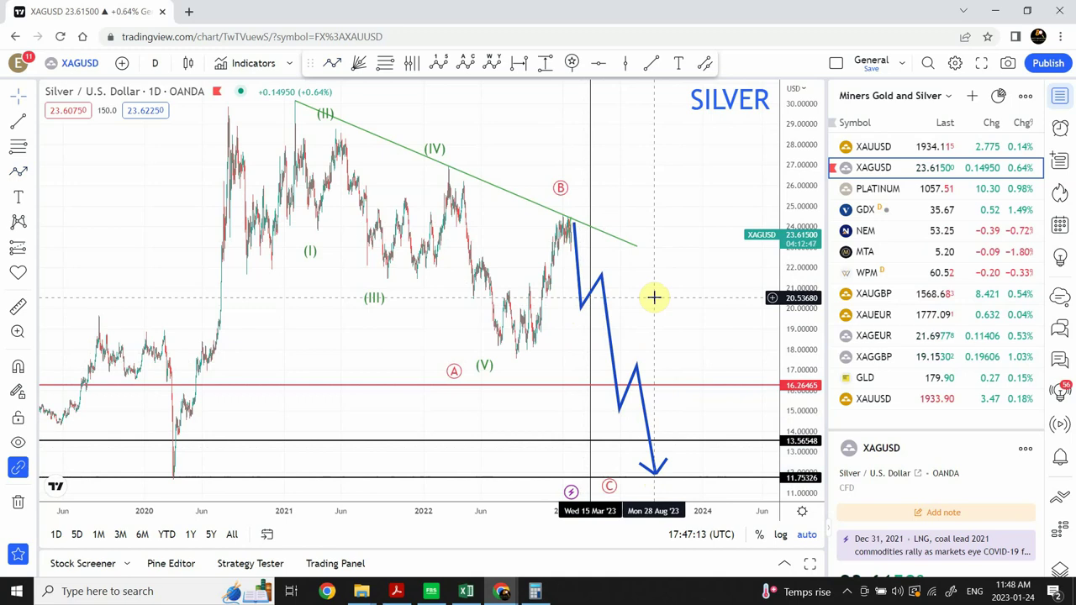
click(611, 340)
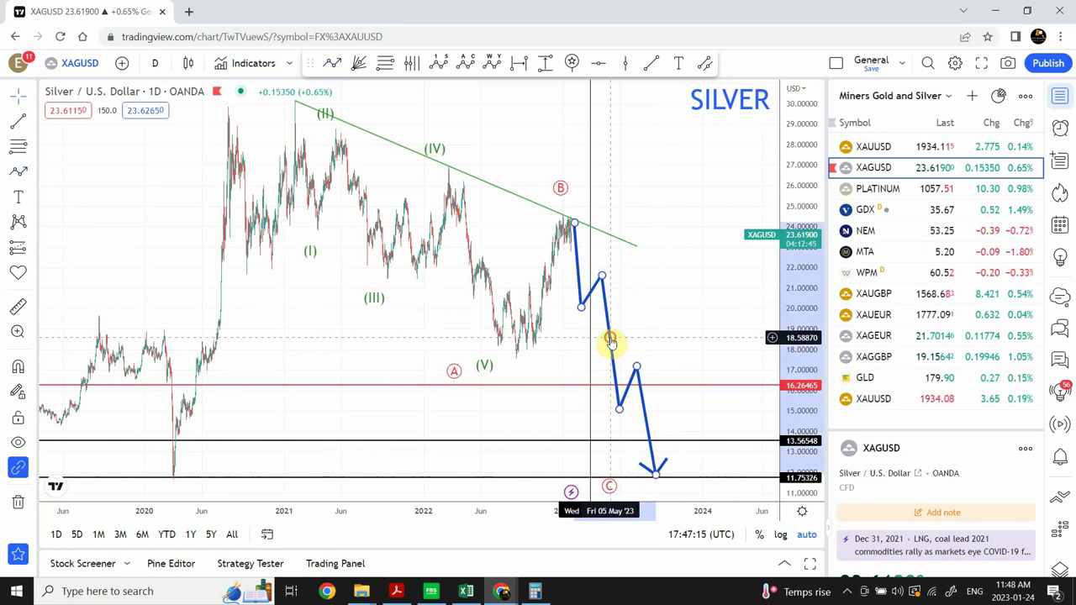
key(Delete)
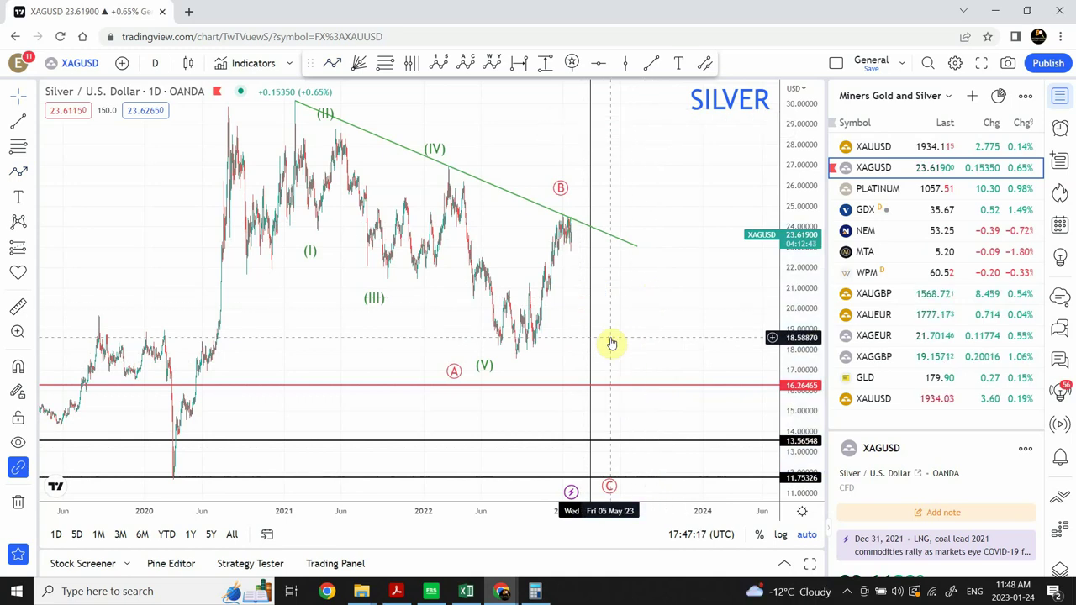
- Switch the silver chart to 1-hour candles and arm the Trend Line tool
click(152, 71)
click(162, 270)
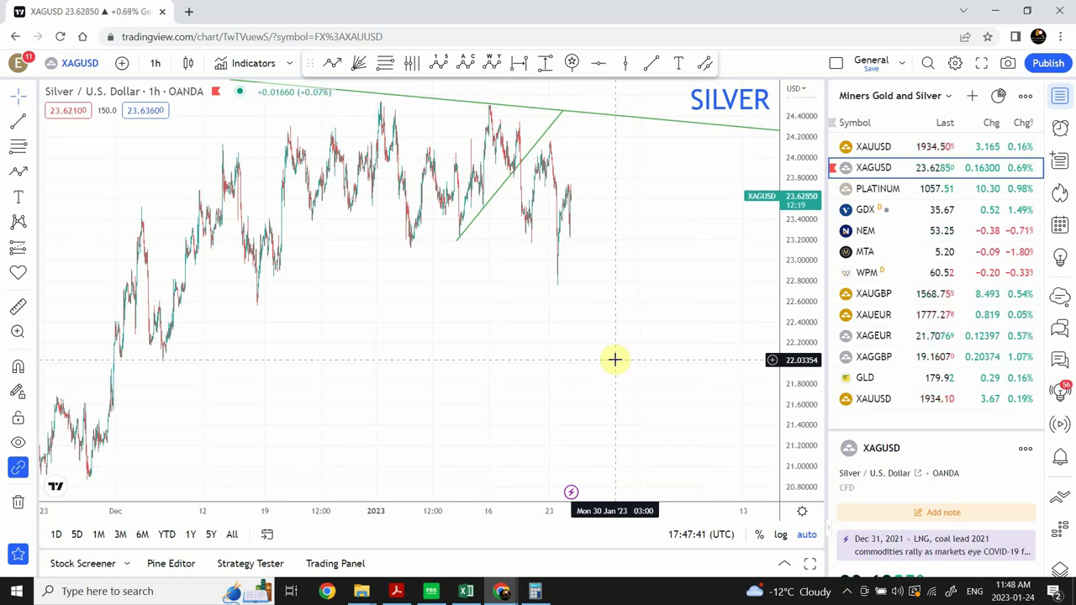
click(651, 63)
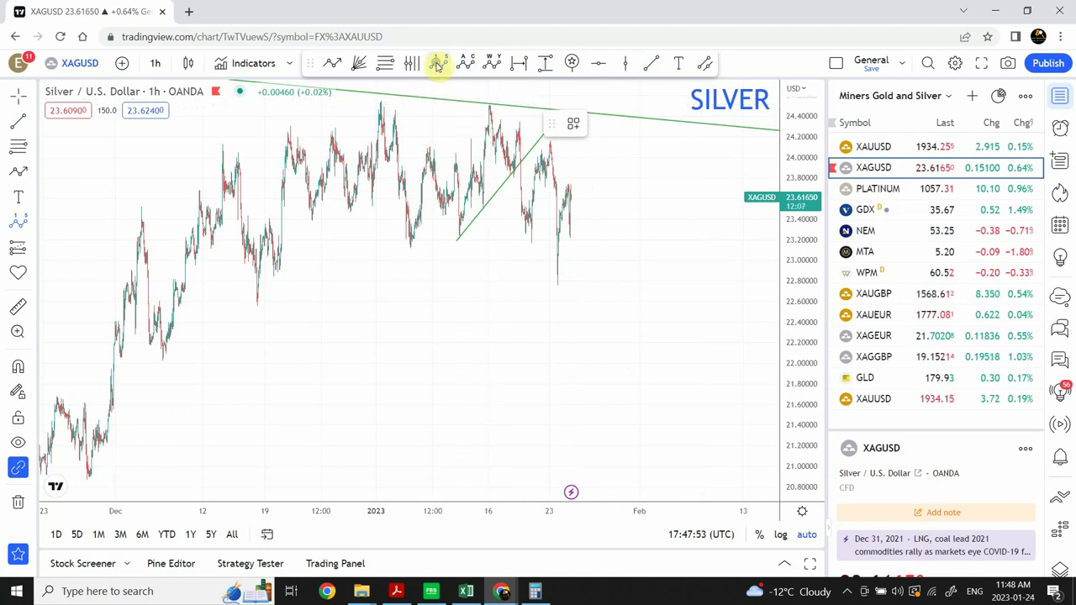
- Draw an Elliott impulse wave from the mid-January high, with wave (v) near 22.45
click(484, 108)
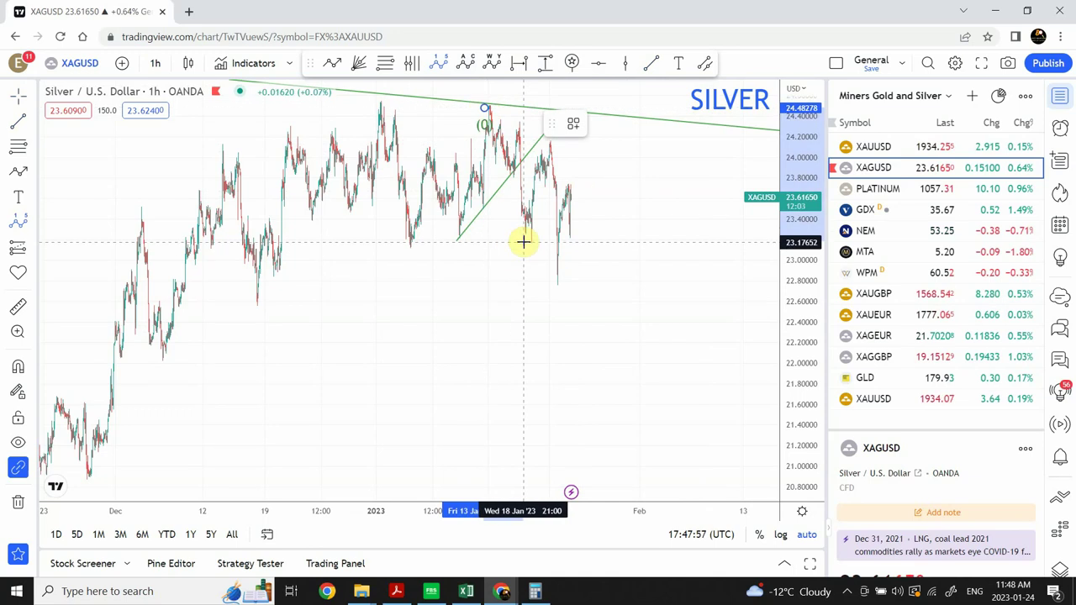
click(526, 244)
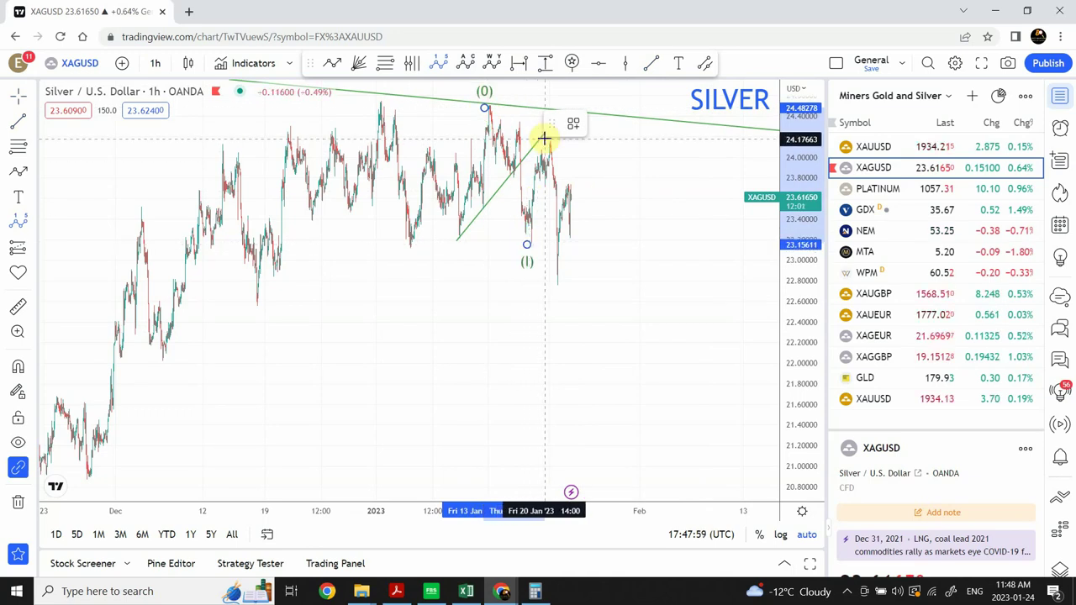
click(545, 137)
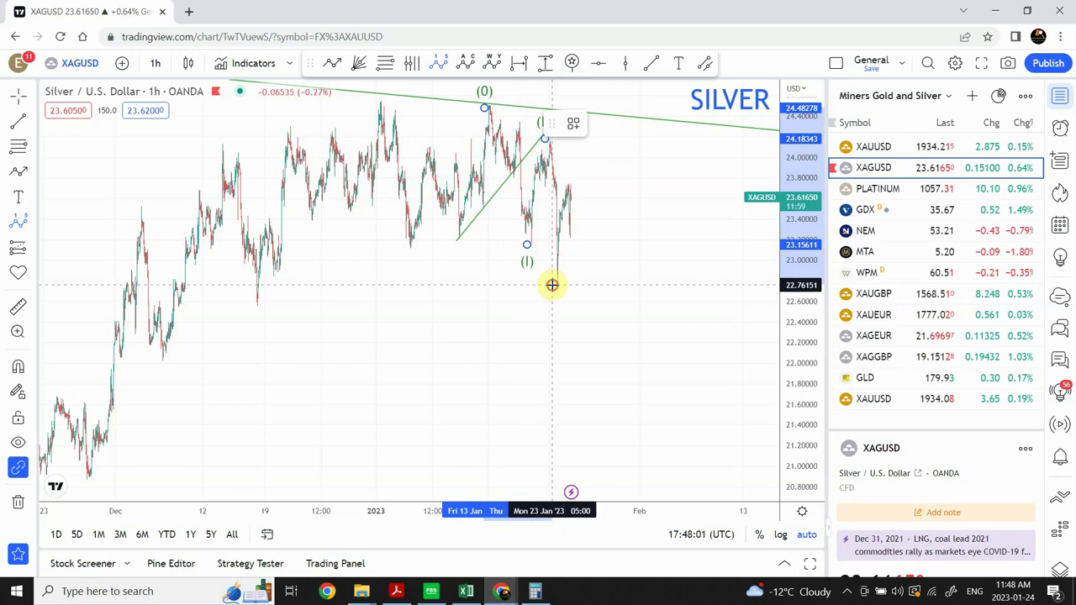
click(551, 284)
click(574, 177)
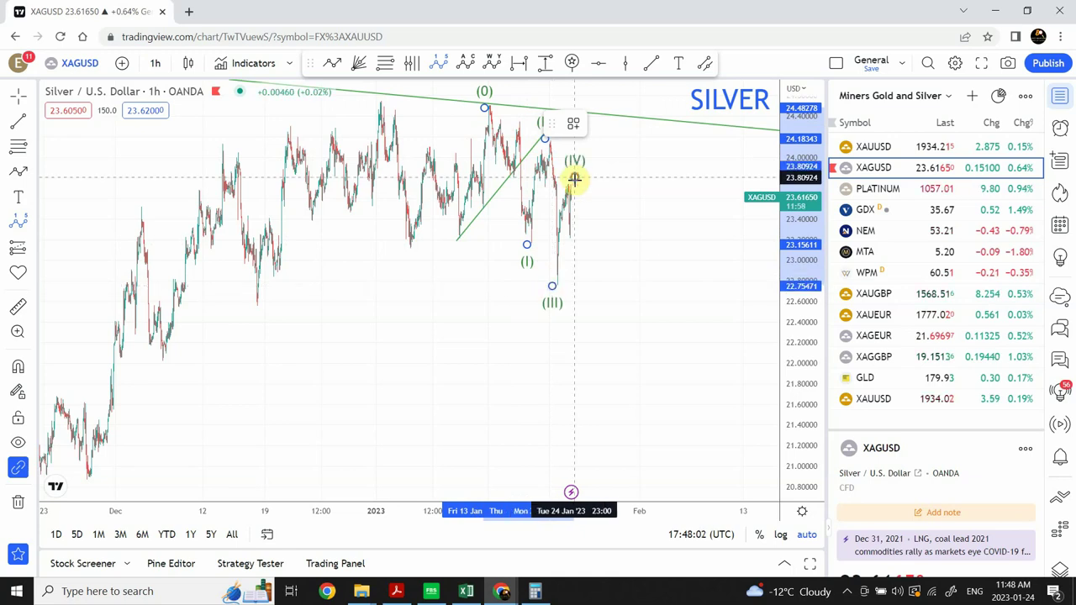
click(591, 319)
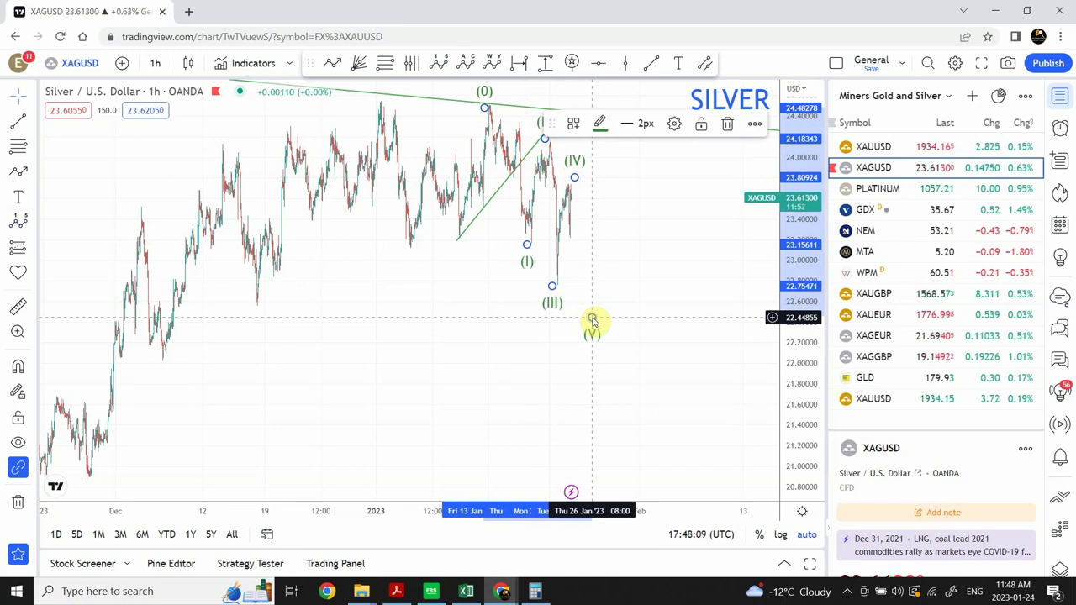
- Set the Elliott wave's degree to Minuette so it is labelled (i)–(v)
click(672, 126)
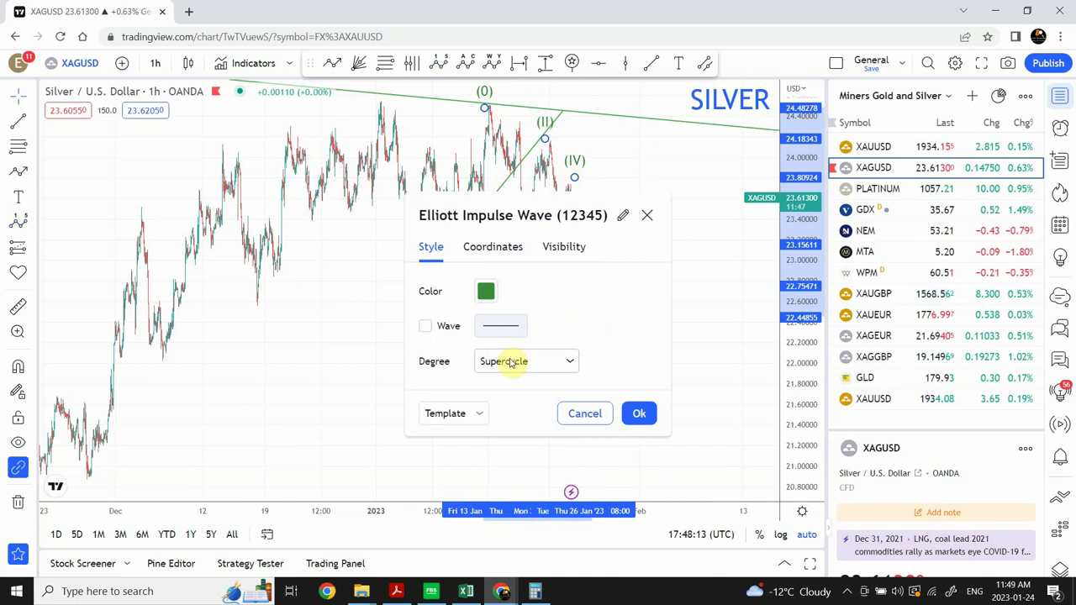
click(568, 363)
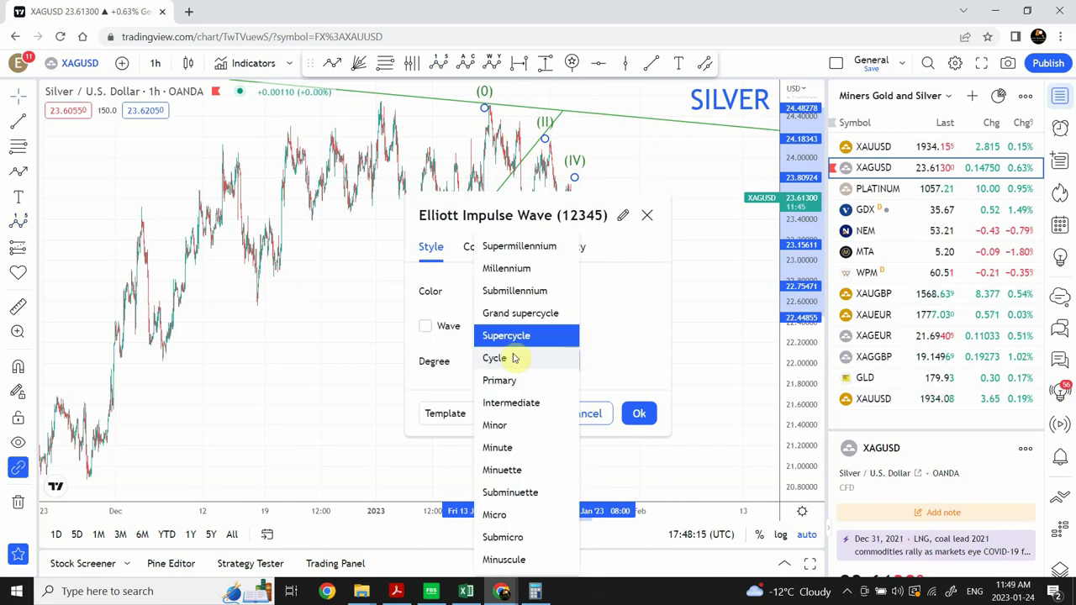
click(508, 470)
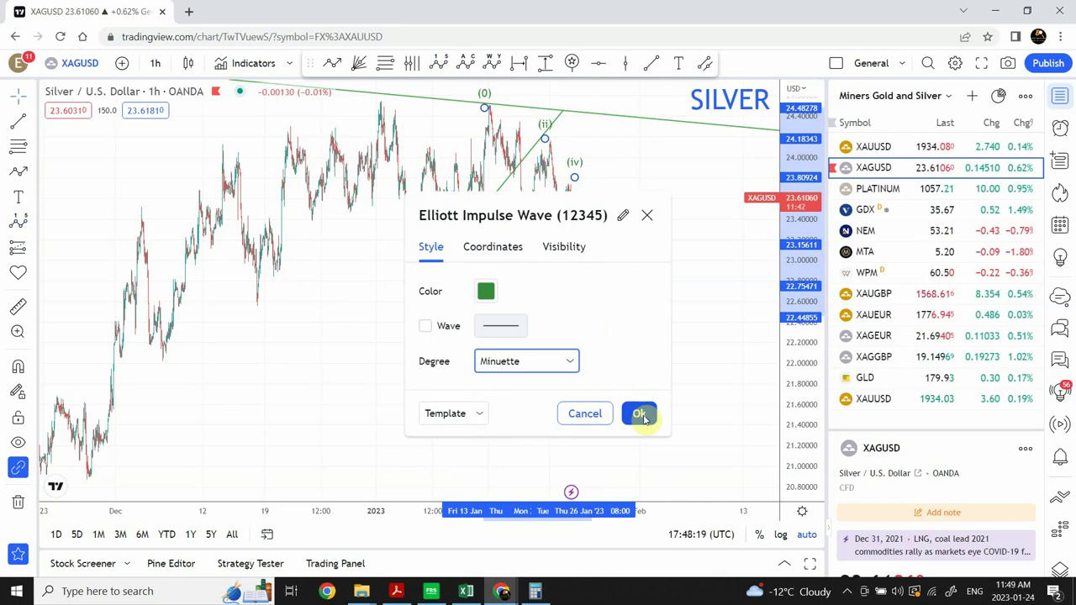
click(640, 413)
click(506, 360)
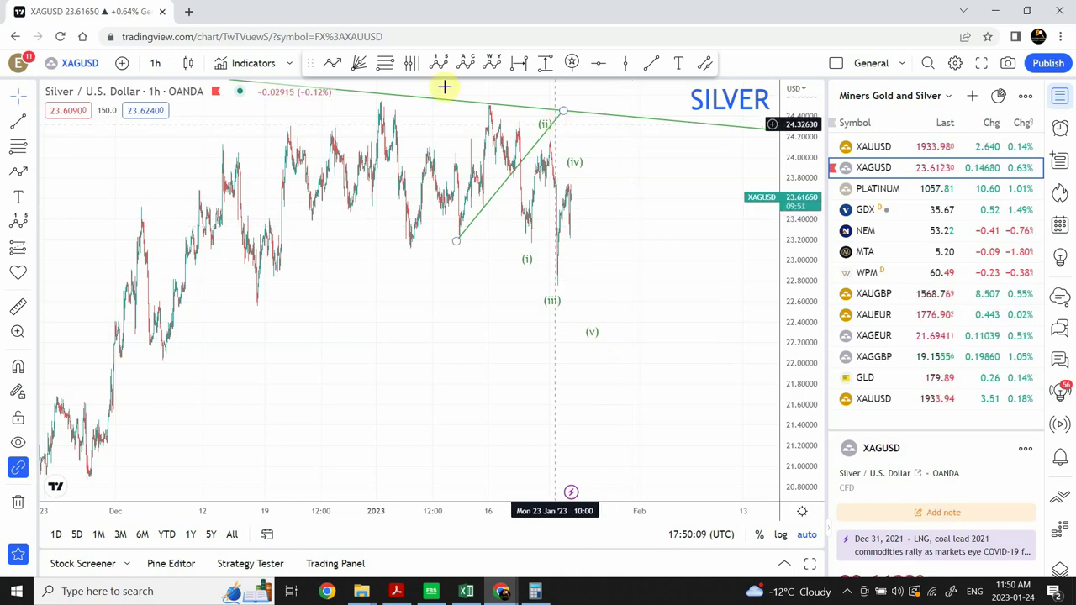
- Draw a Fibonacci retracement from the mid-January high and reposition it near the (iii) low
click(485, 104)
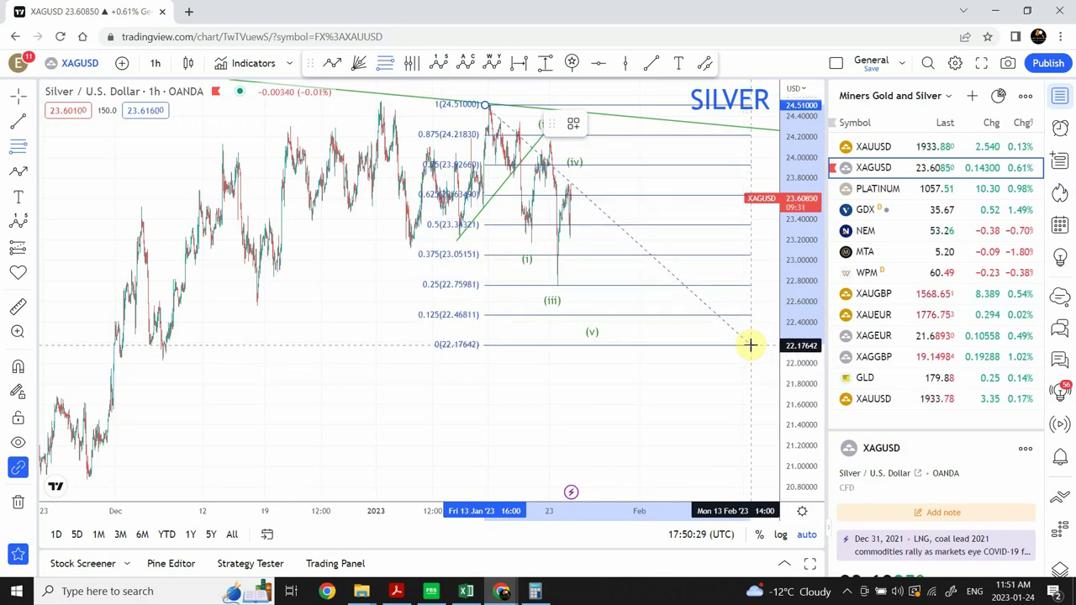
click(750, 344)
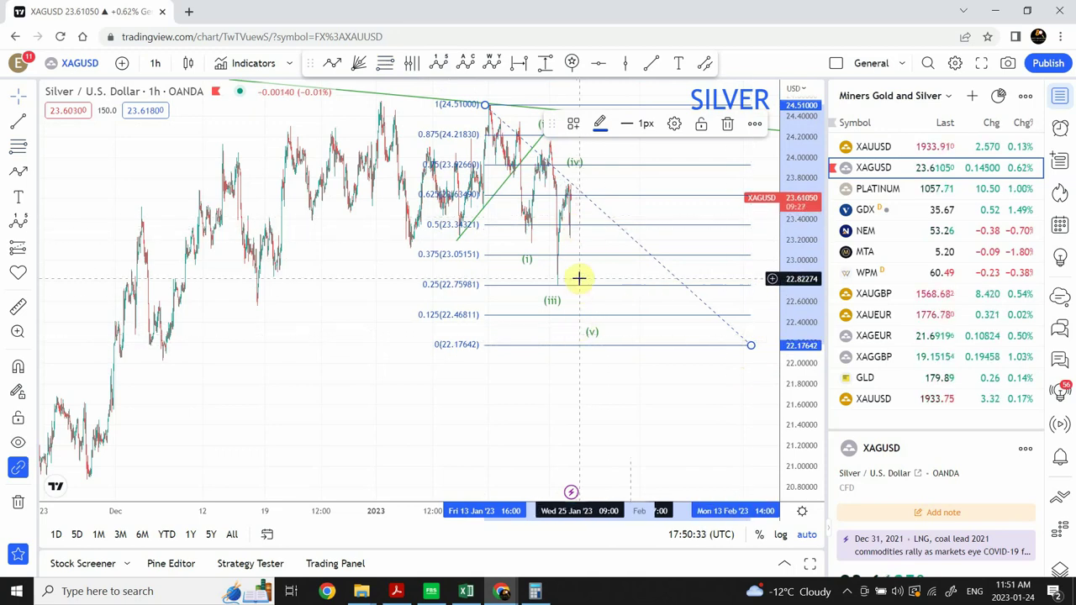
drag(750, 345, 713, 288)
mouse_move(486, 106)
mouse_down()
mouse_move(507, 159)
mouse_move(531, 145)
mouse_up()
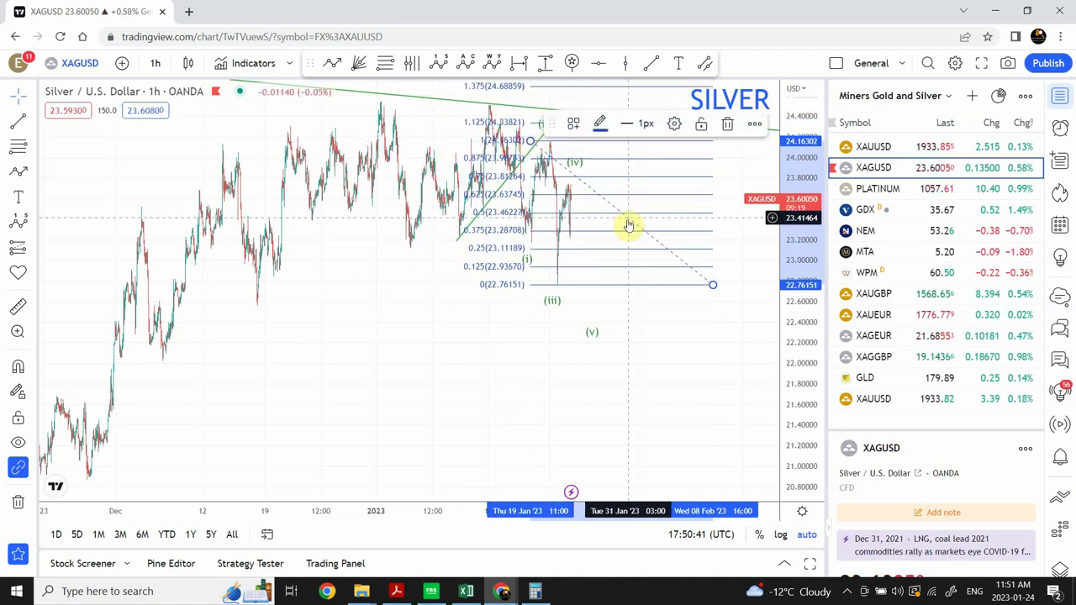
drag(628, 220, 650, 256)
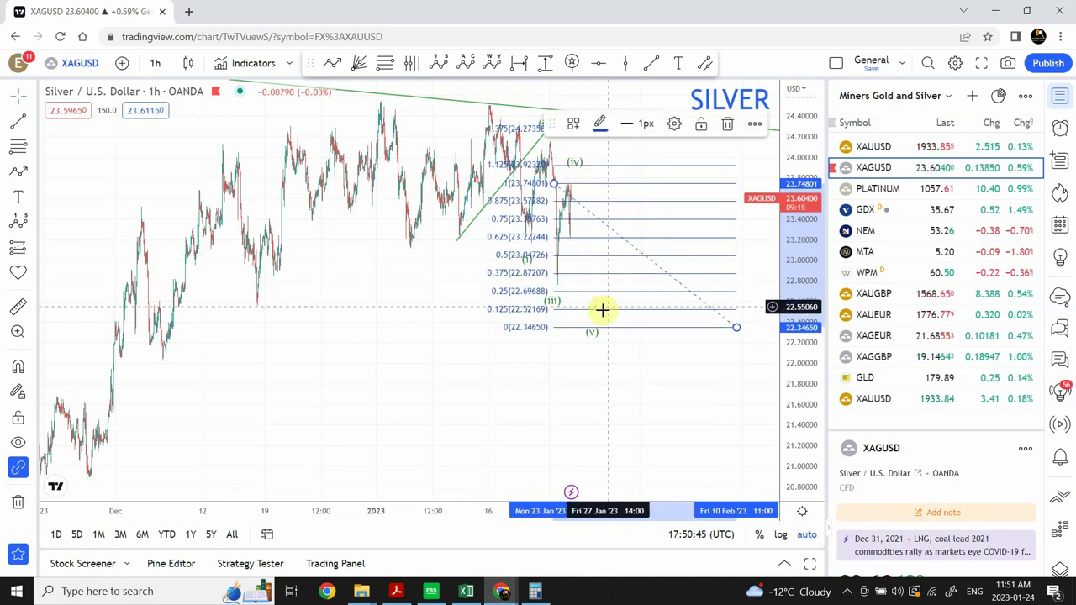
- Mark the 22.34650 low with a horizontal line and extend the Fib top to 24.50319
click(595, 67)
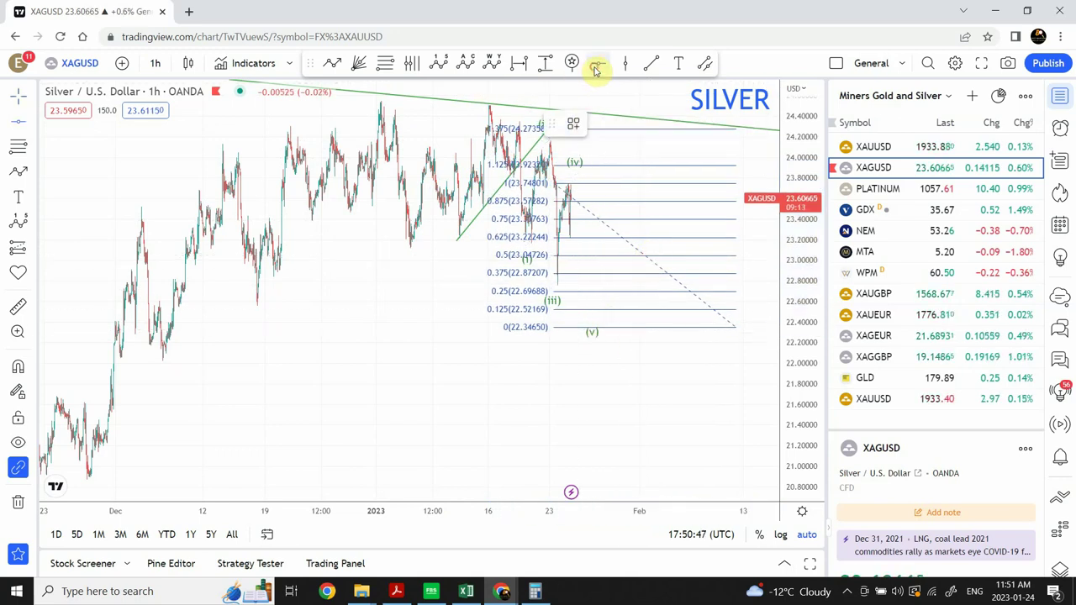
click(473, 327)
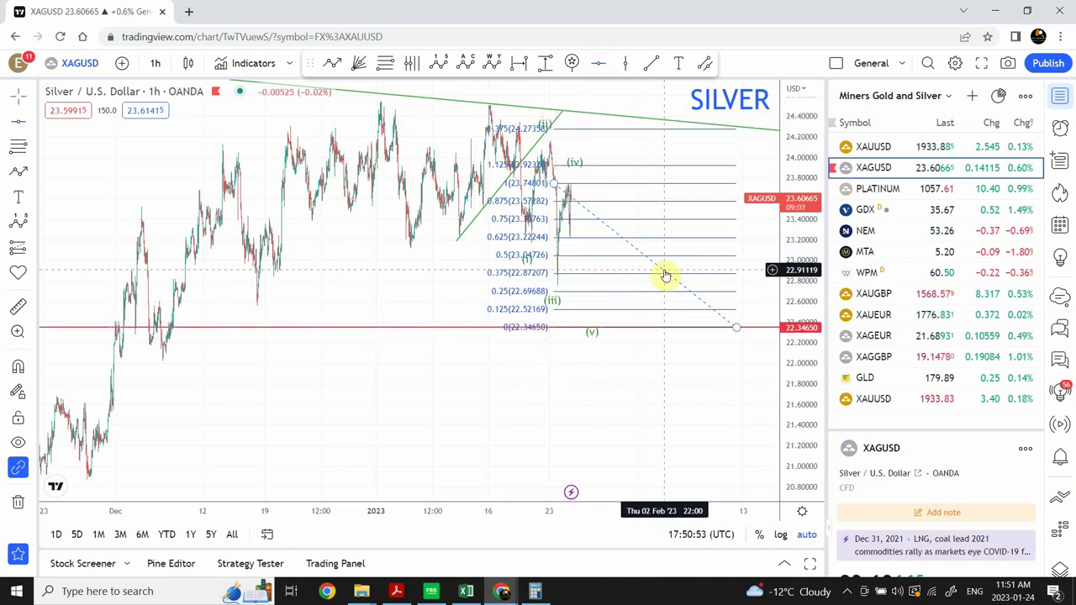
mouse_move(557, 182)
mouse_down()
mouse_move(497, 113)
mouse_move(467, 105)
mouse_up()
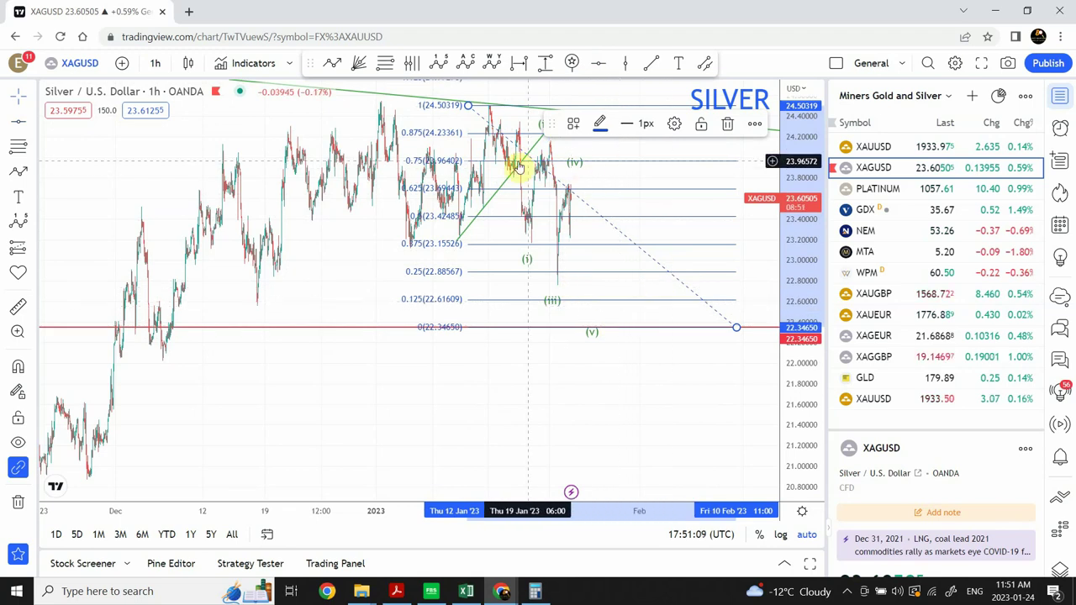
- Draw a blue projected path from the (v) low via 22.96 and 22.6 to about 23.97
click(333, 66)
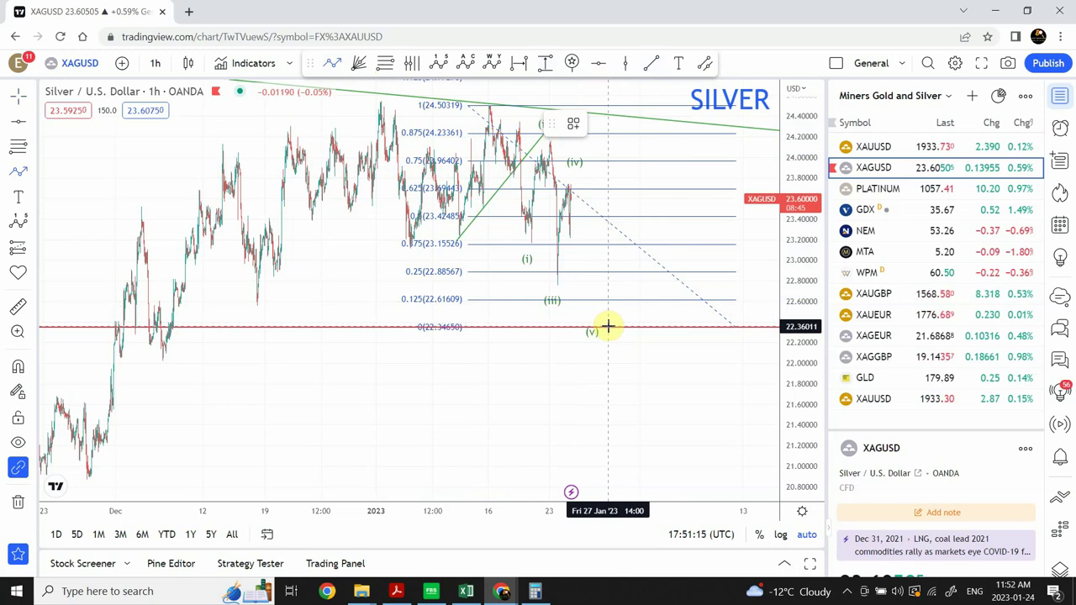
click(608, 326)
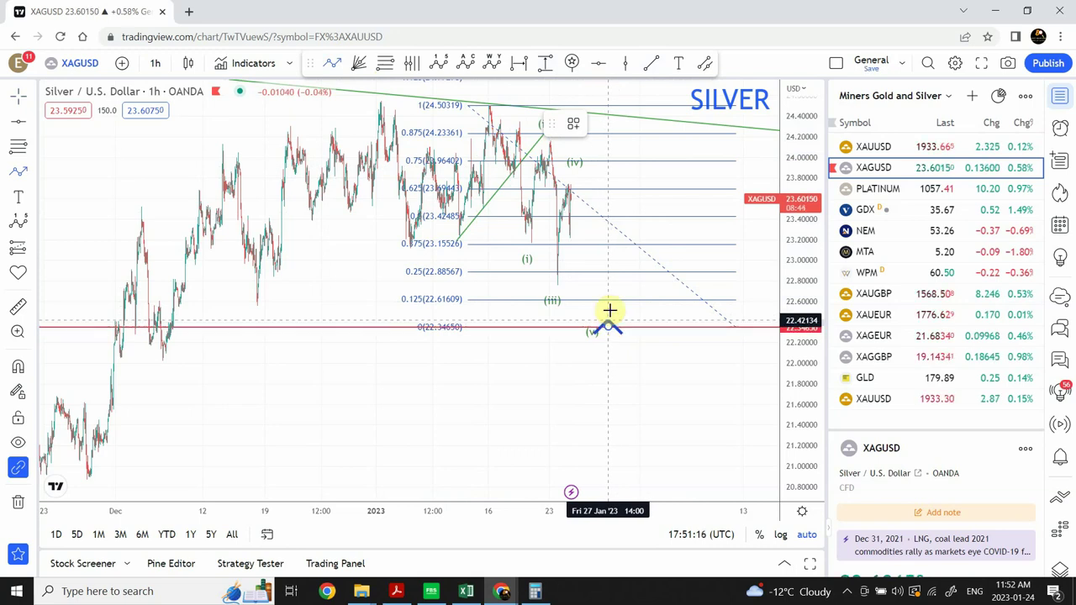
click(623, 266)
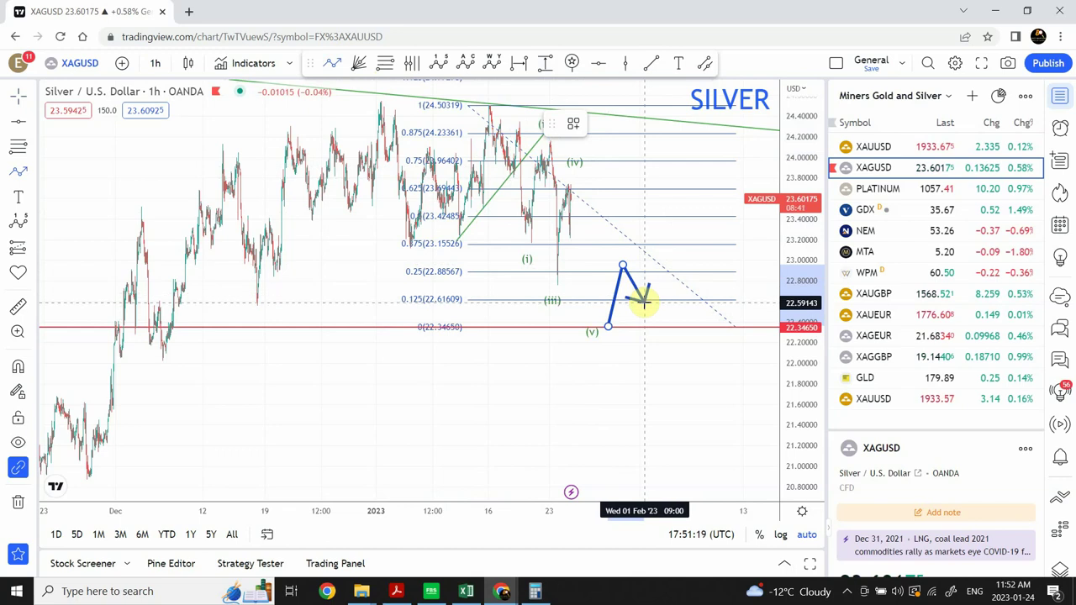
click(644, 302)
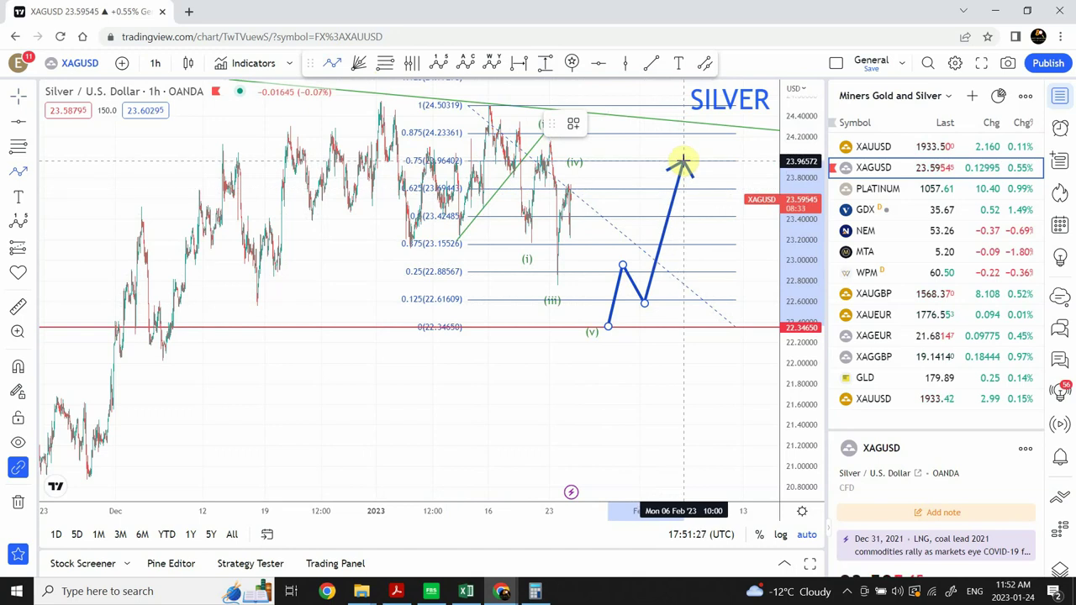
click(683, 162)
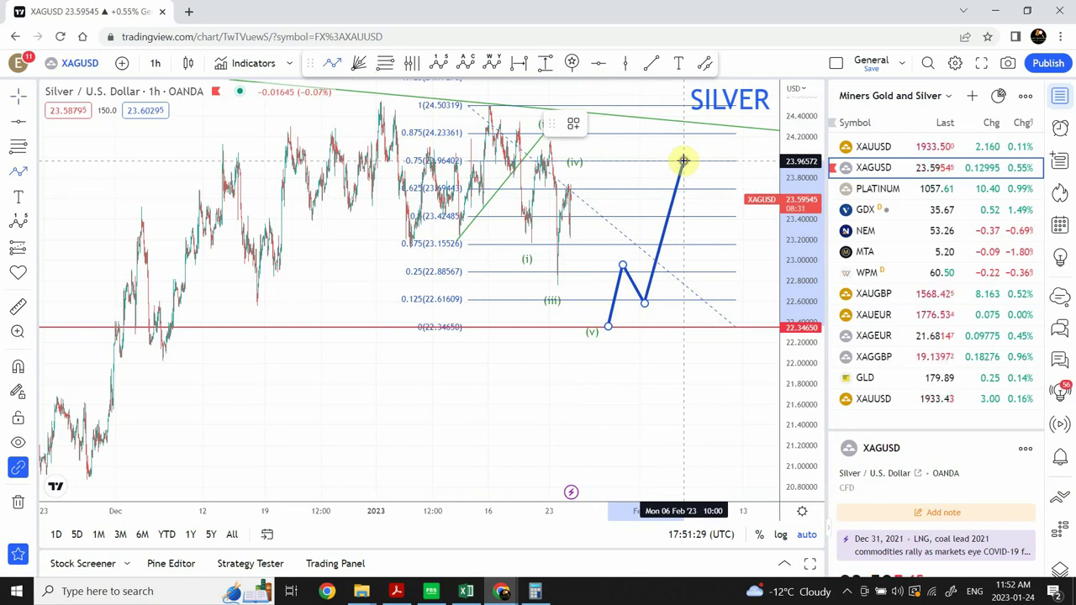
- Confirm the path's style, fine-tune its first peak, and switch the chart to gold XAUUSD
double_click(684, 161)
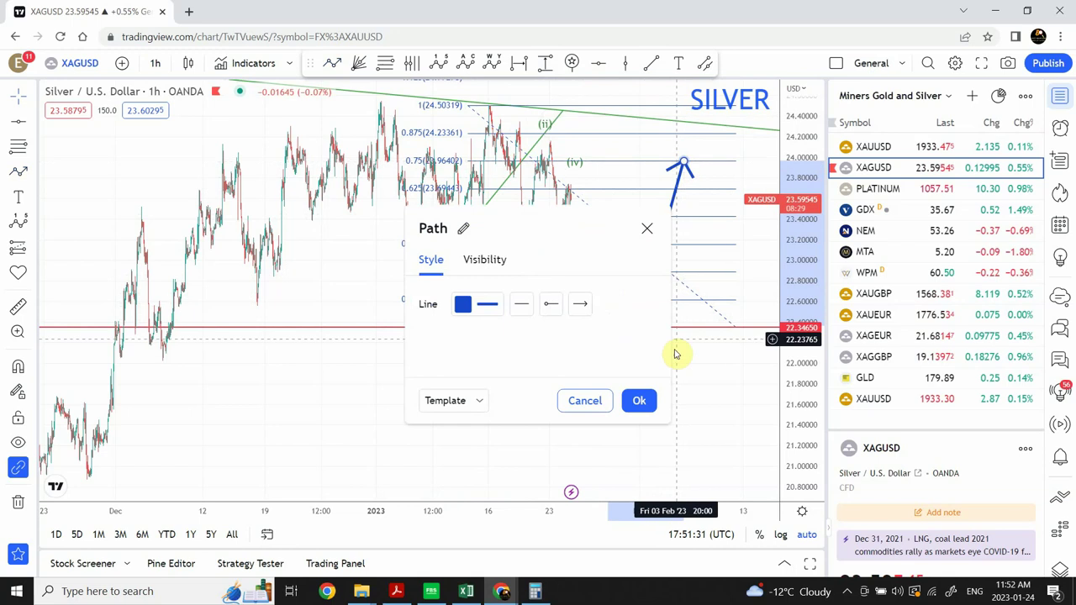
click(641, 402)
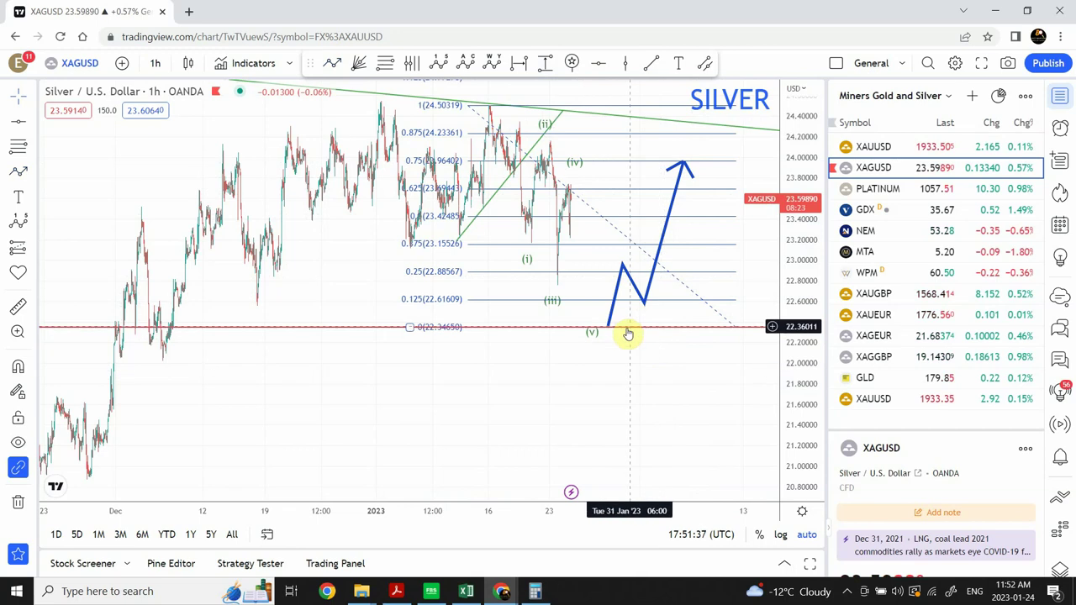
mouse_move(622, 265)
mouse_down()
mouse_move(612, 326)
mouse_move(623, 272)
mouse_up()
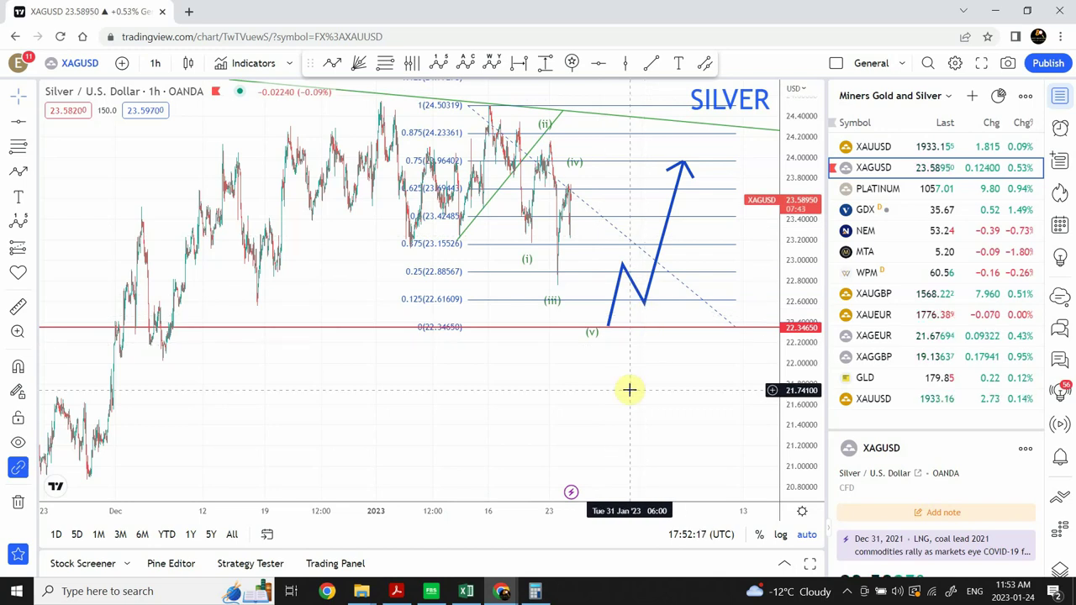
click(921, 148)
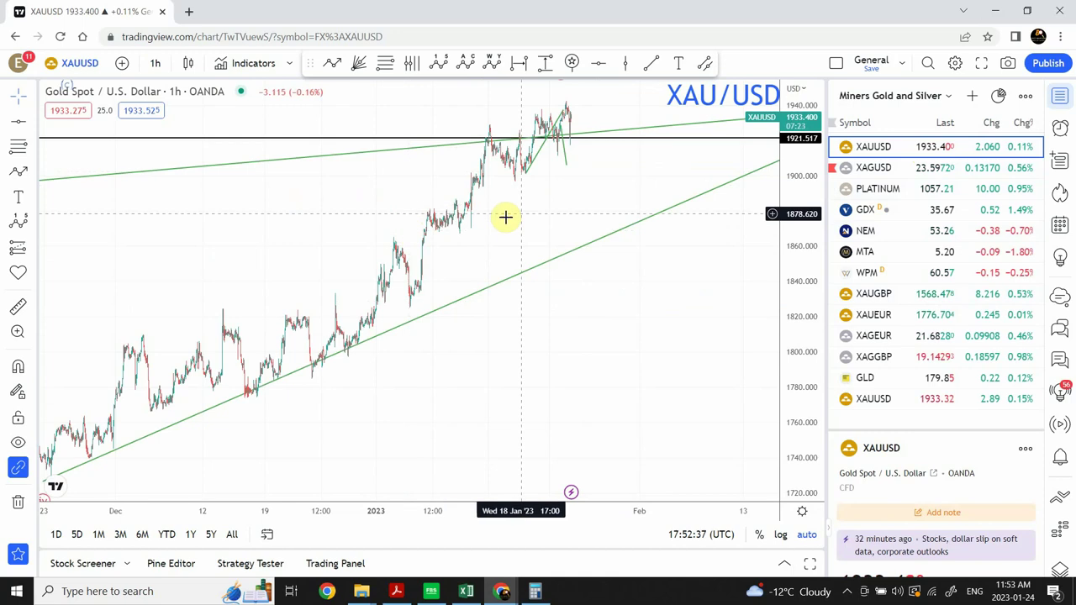
- Open the interval dropdown on the 1-hour XAUUSD chart
click(156, 66)
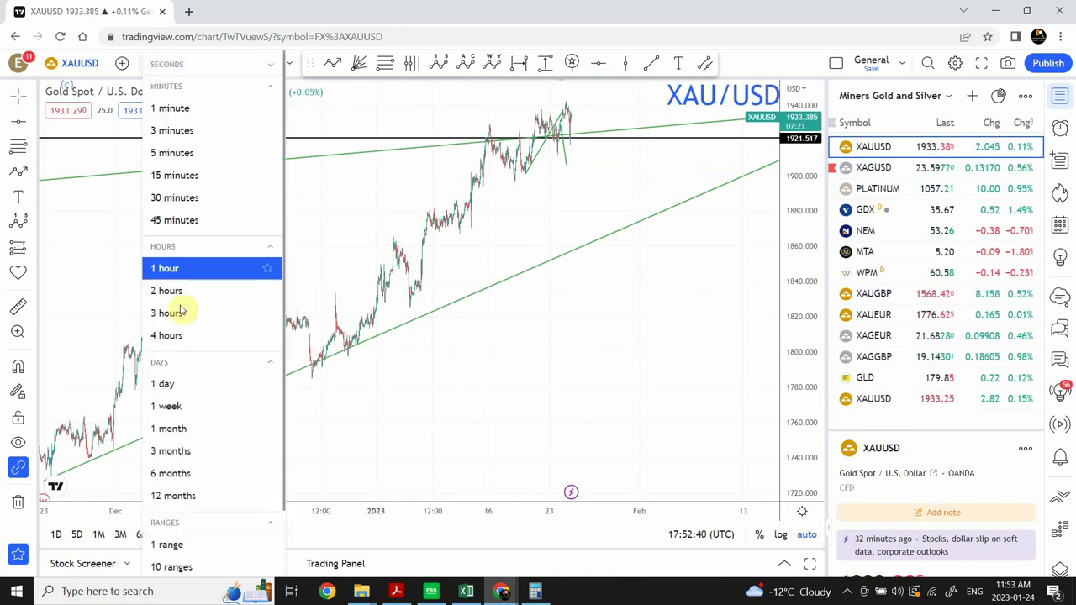
- Switch the gold chart to daily, then weekly, then back to daily candles
click(164, 383)
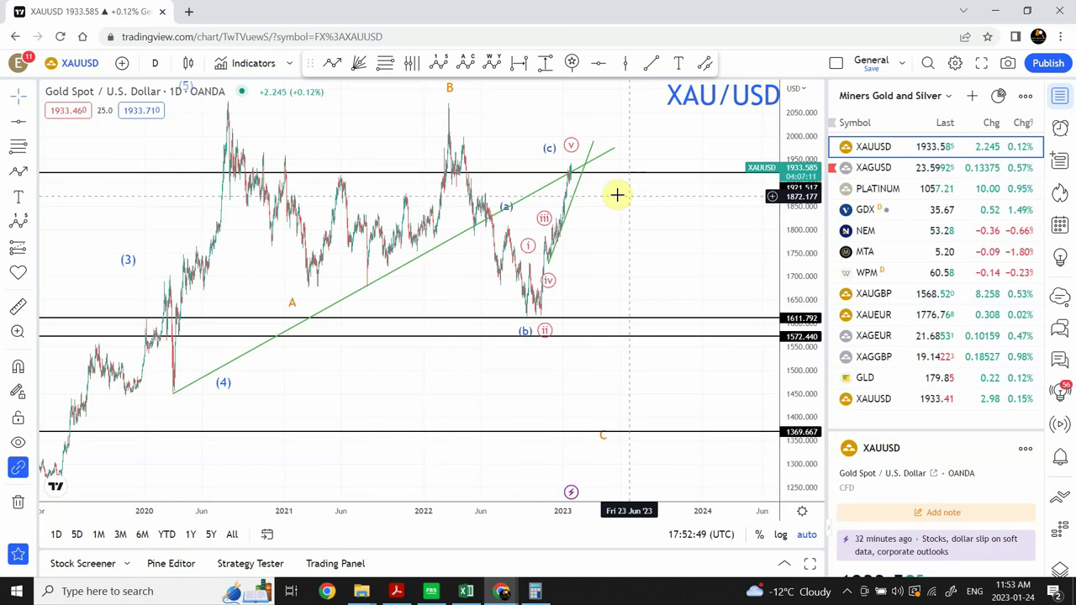
click(157, 64)
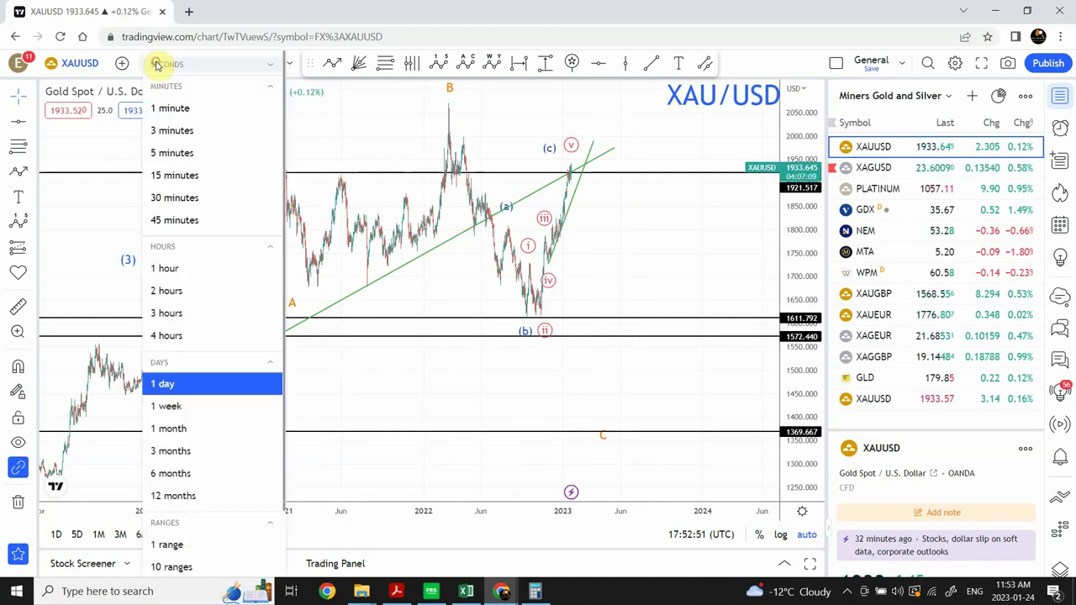
click(167, 406)
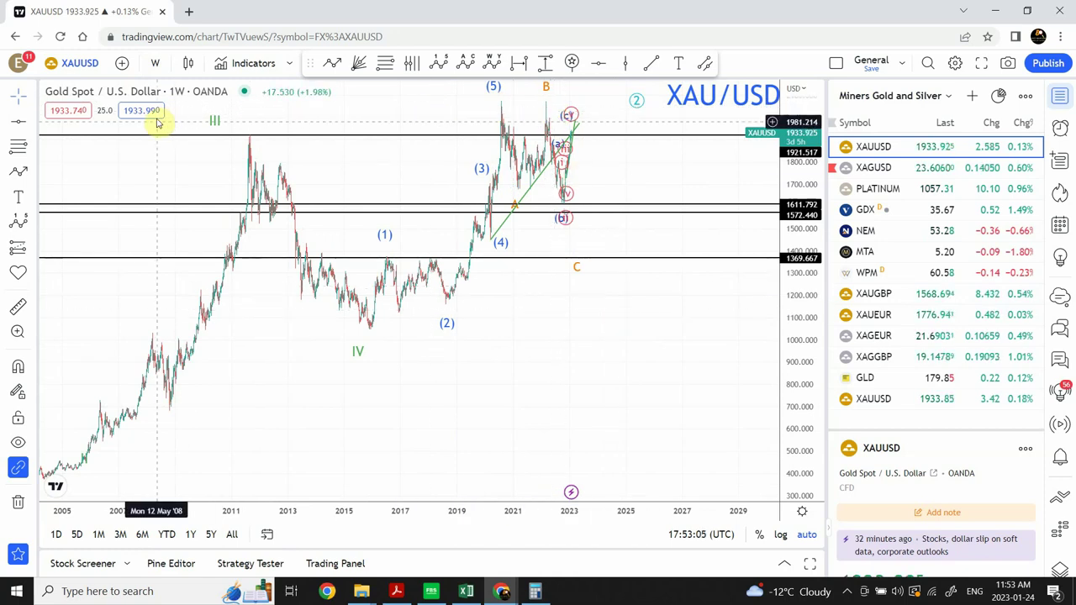
click(158, 67)
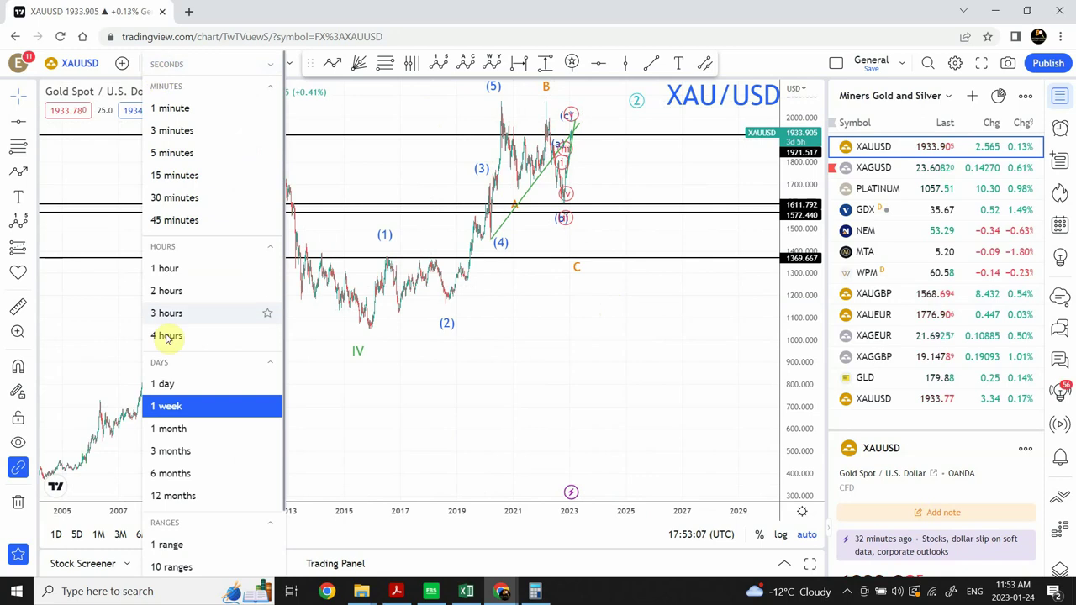
click(168, 385)
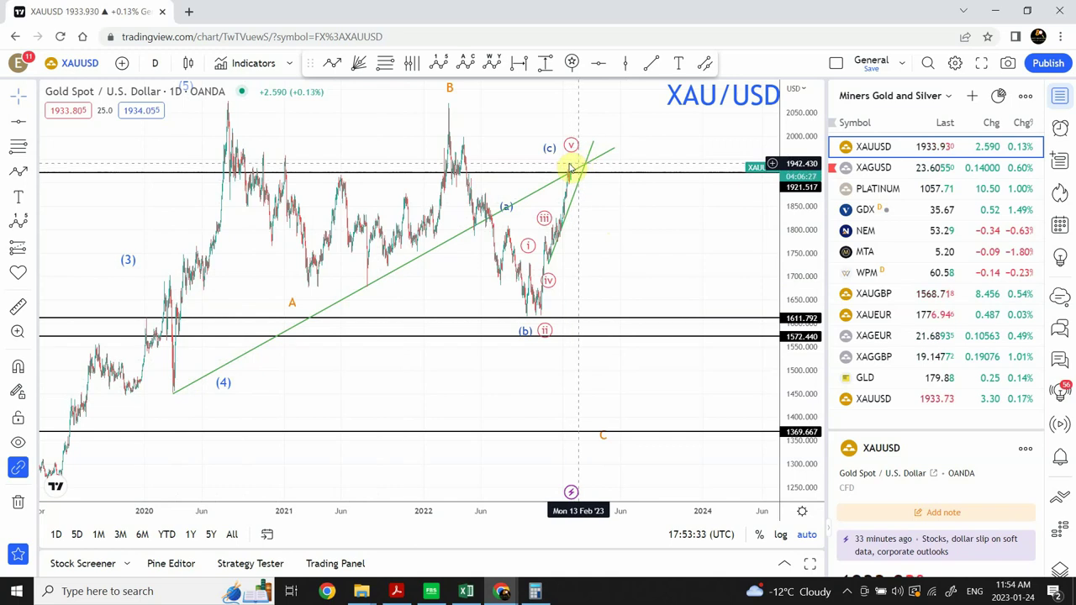
- Switch gold to 1-hour candles and zoom in on the January candles
click(158, 64)
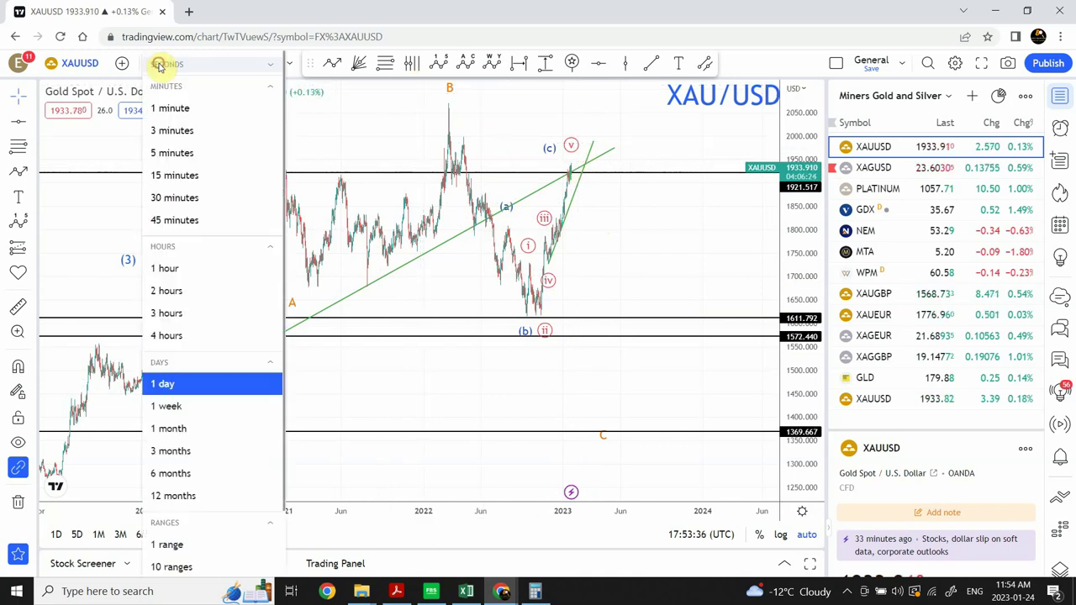
click(170, 268)
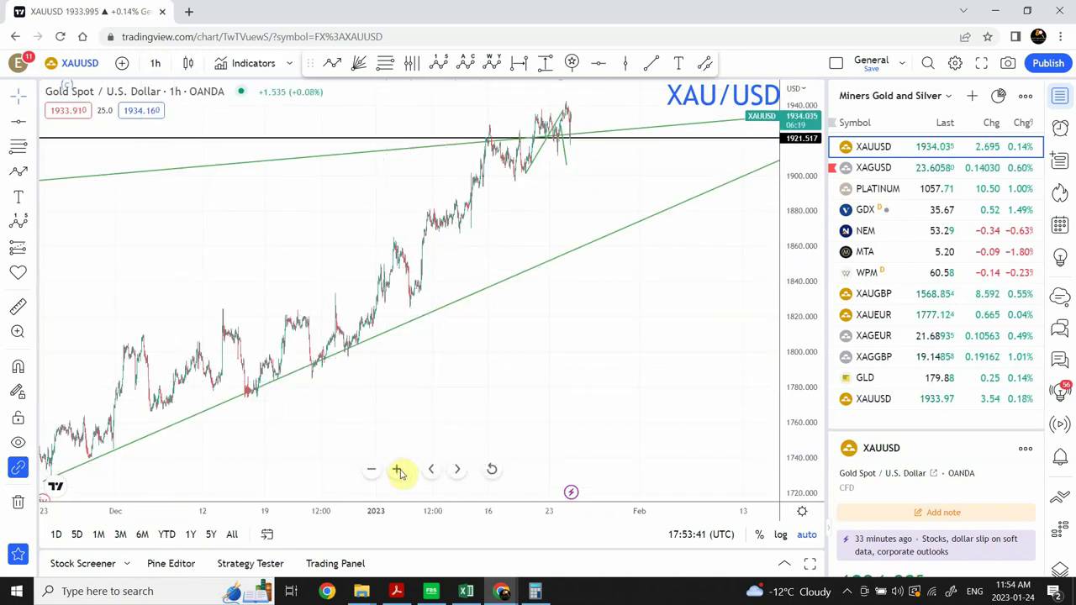
click(400, 471)
click(400, 471)
click(400, 470)
click(400, 471)
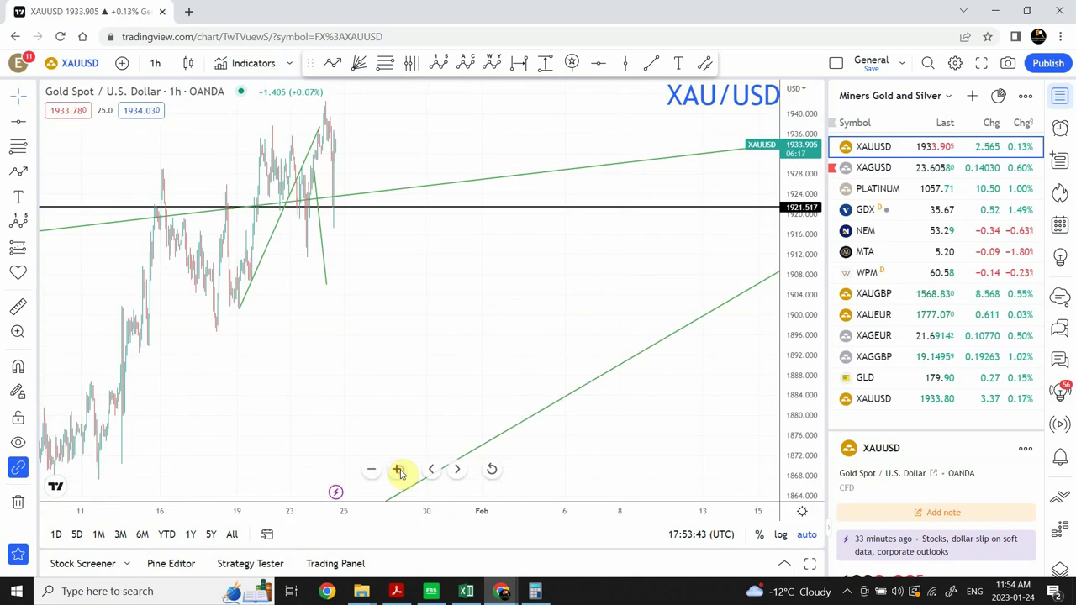
drag(456, 336, 749, 312)
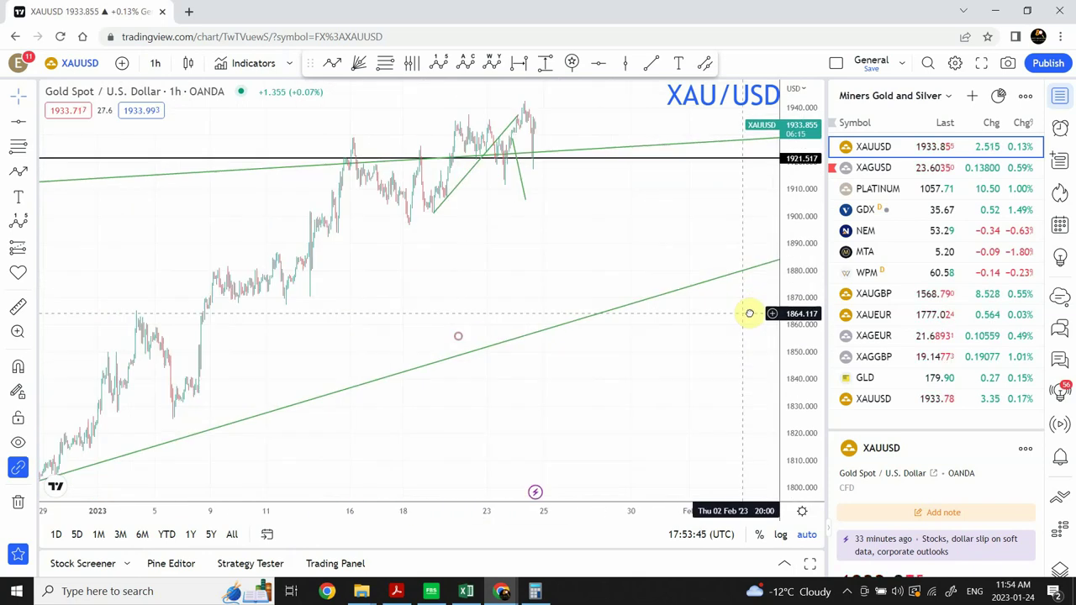
drag(493, 281, 516, 281)
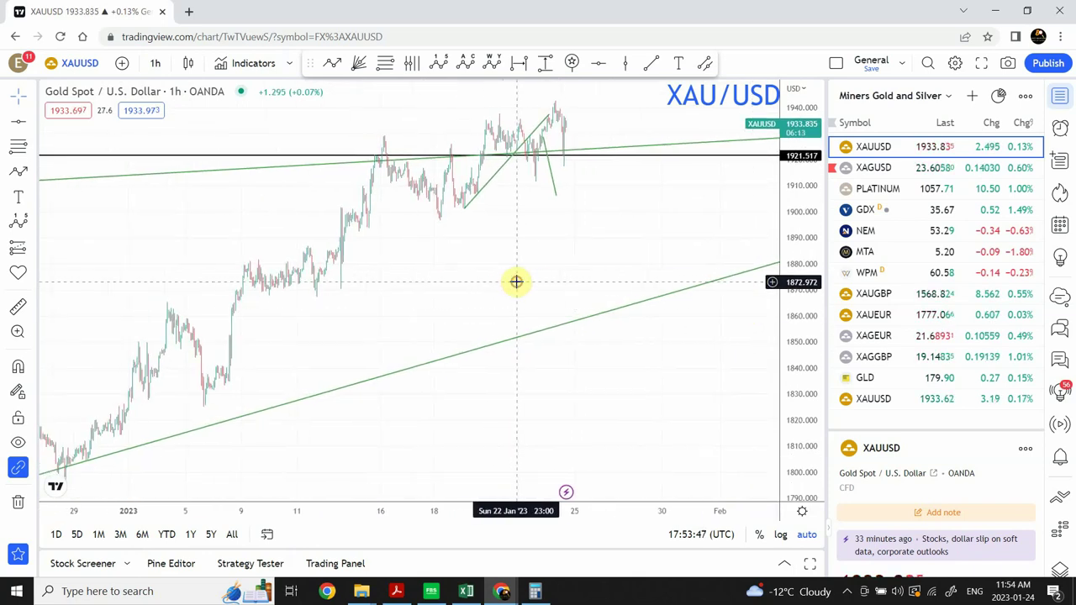
- Move the short green trend line to the price peak and delete the 1921.517 horizontal line
click(488, 190)
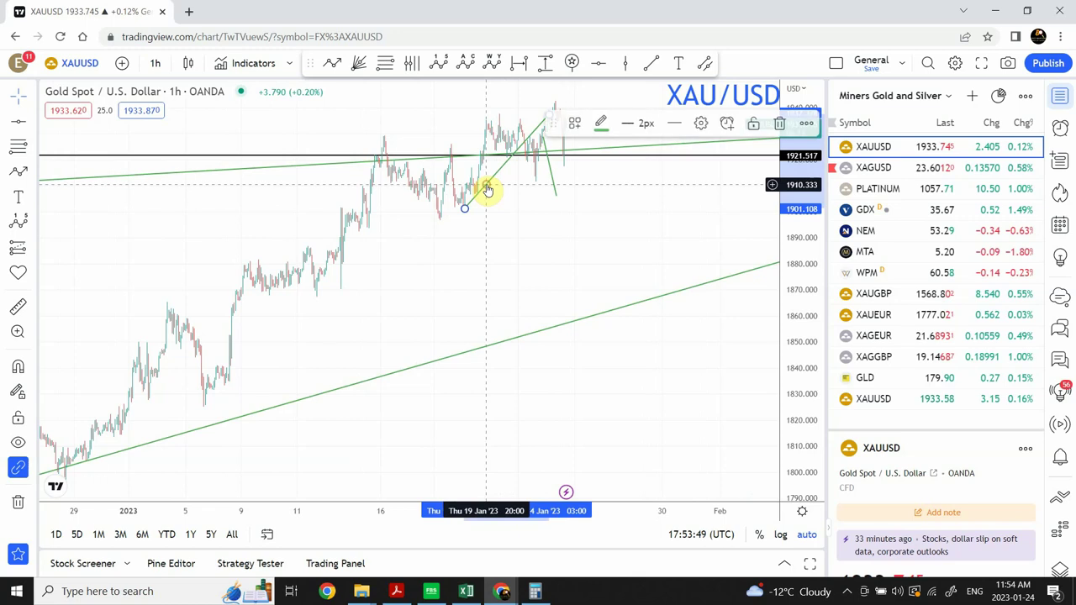
drag(488, 190, 552, 177)
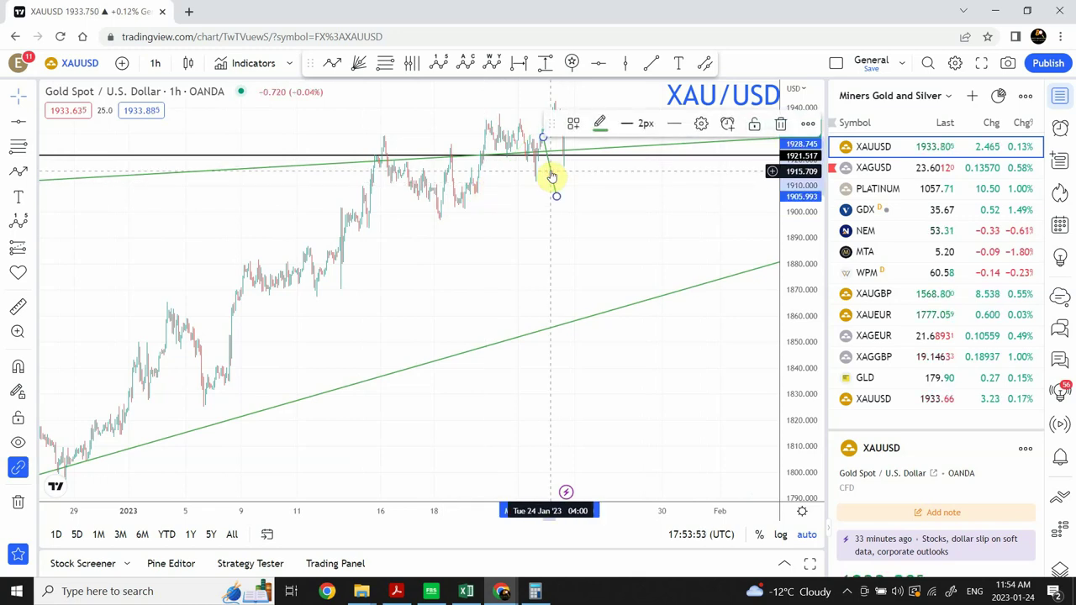
click(550, 177)
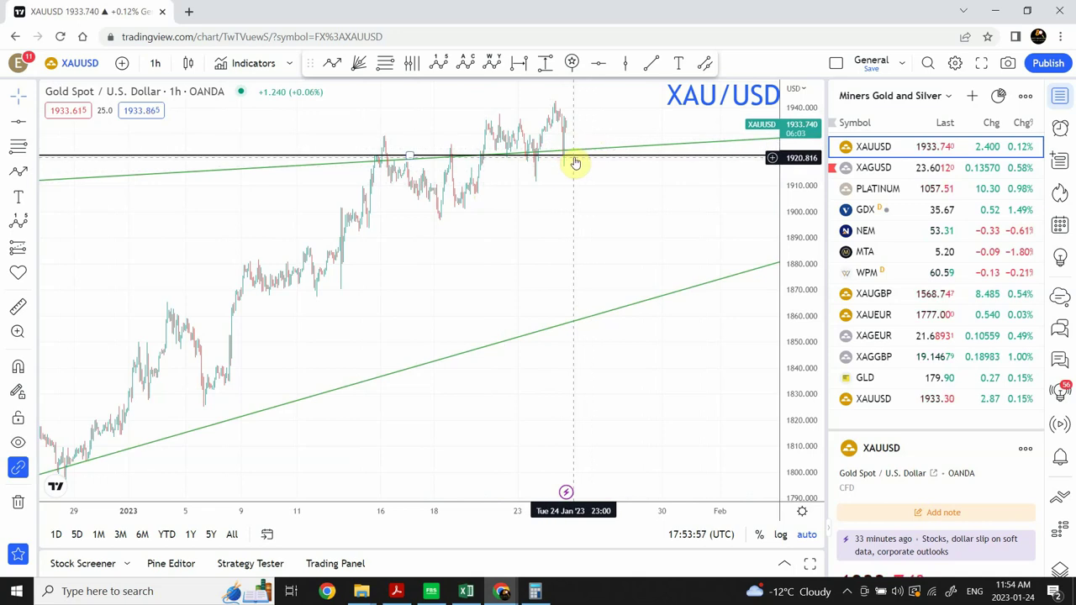
click(575, 162)
key(Delete)
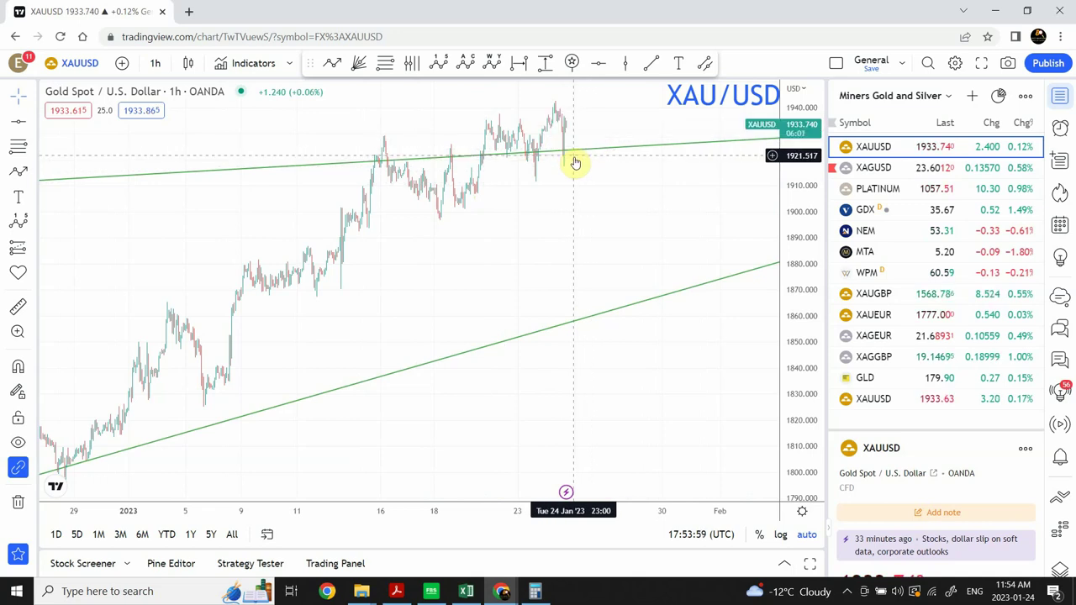
mouse_move(442, 468)
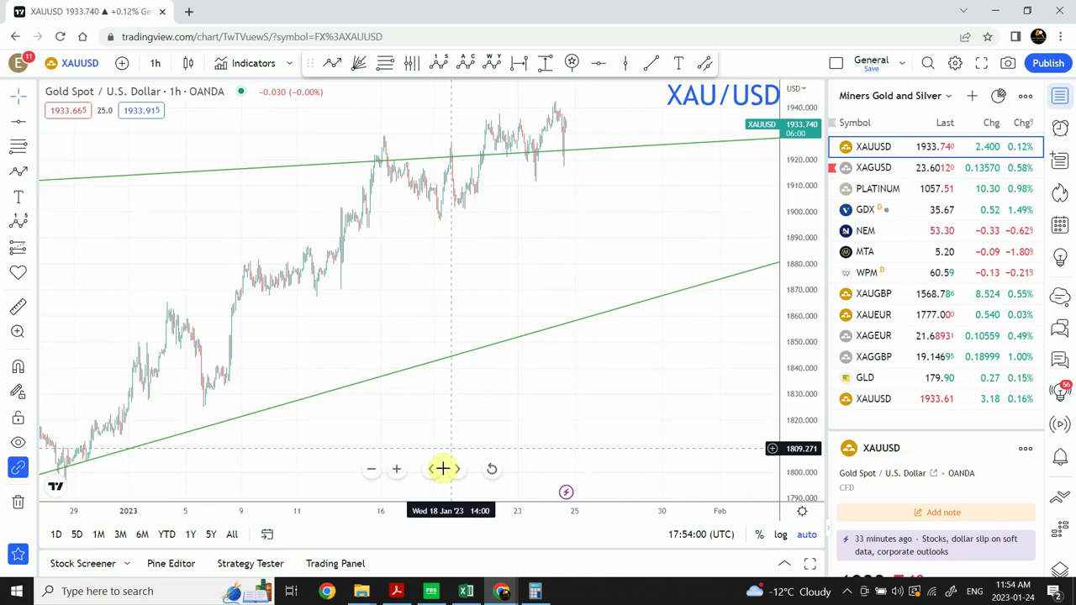
click(371, 471)
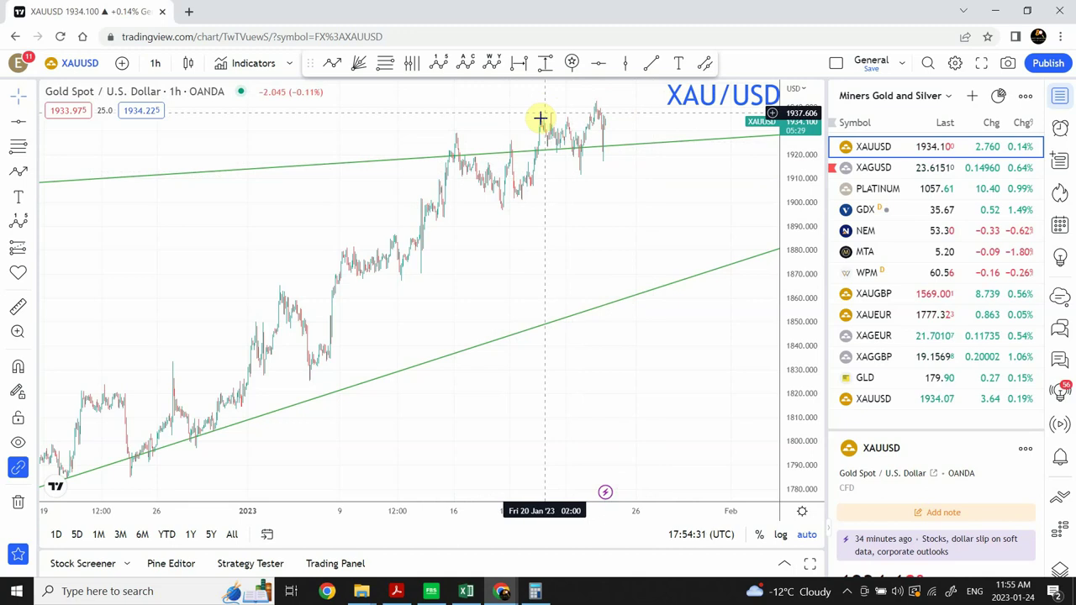
- Switch gold to 15-minute candles and zoom out to cover about 11–26 January
click(155, 65)
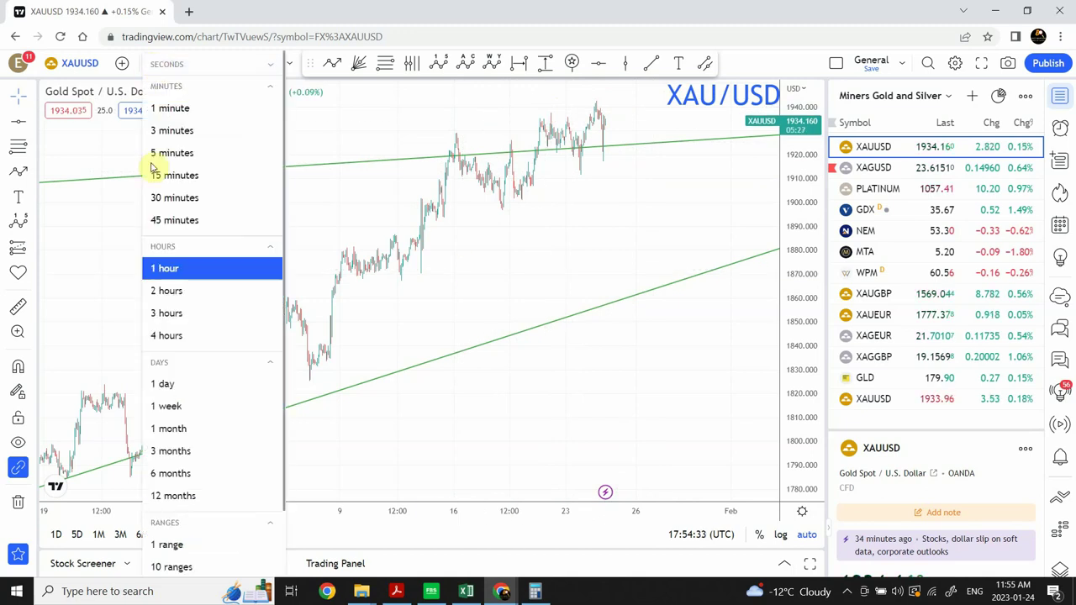
click(197, 177)
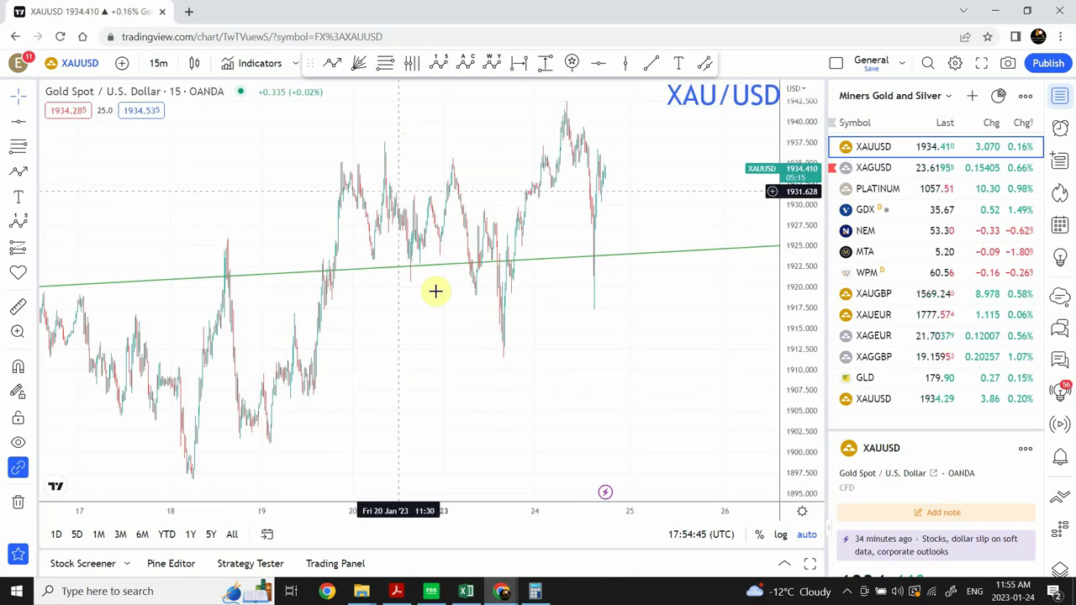
click(372, 473)
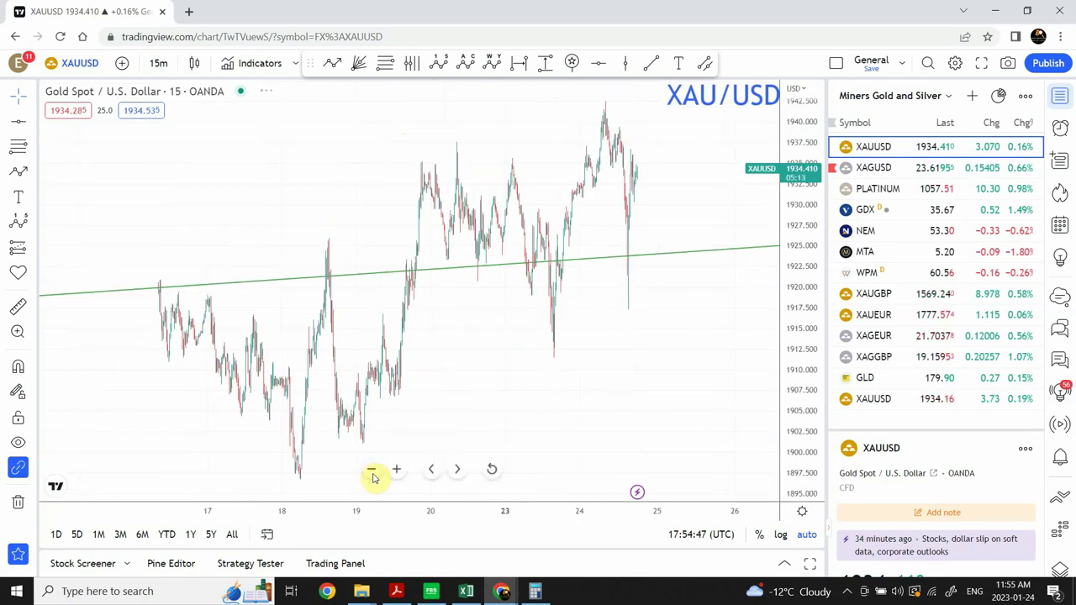
click(372, 473)
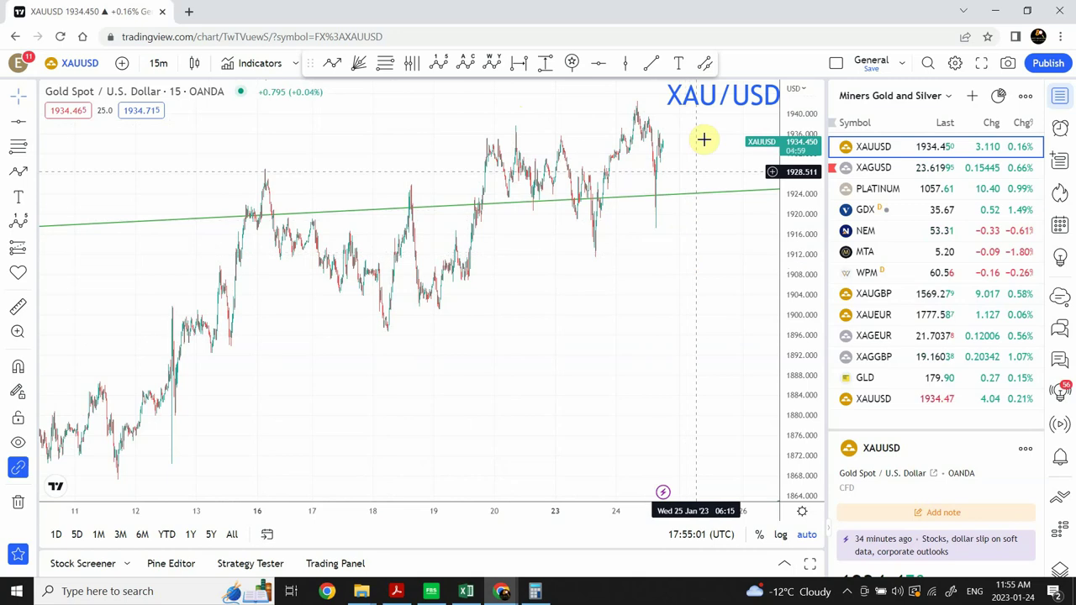
- Draw an Elliott impulse wave from the 12 Jan low through (i)–(iv) to (v) near 1945
click(461, 70)
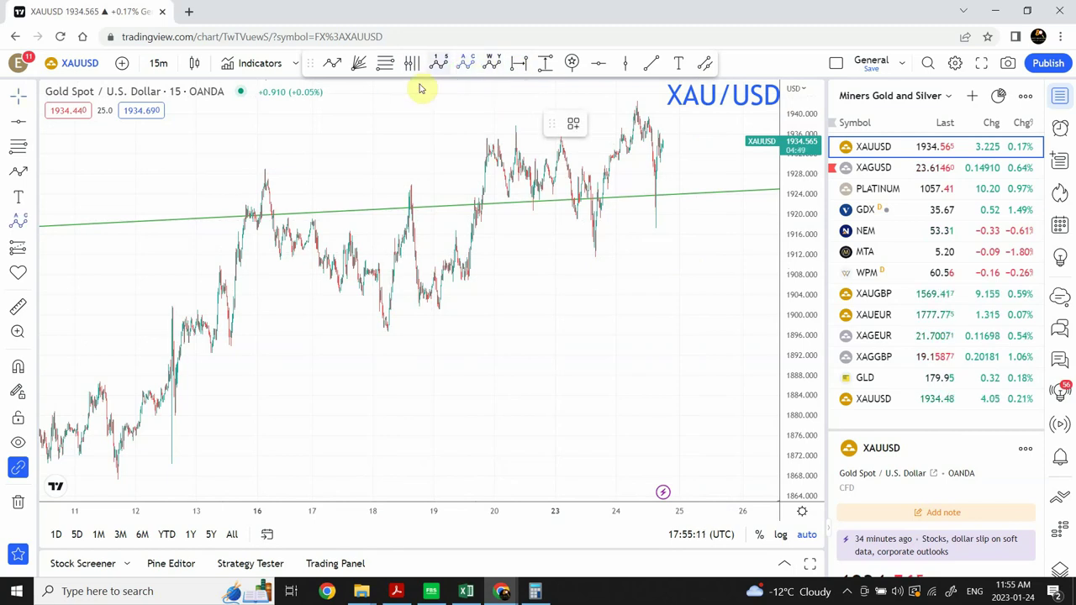
click(439, 64)
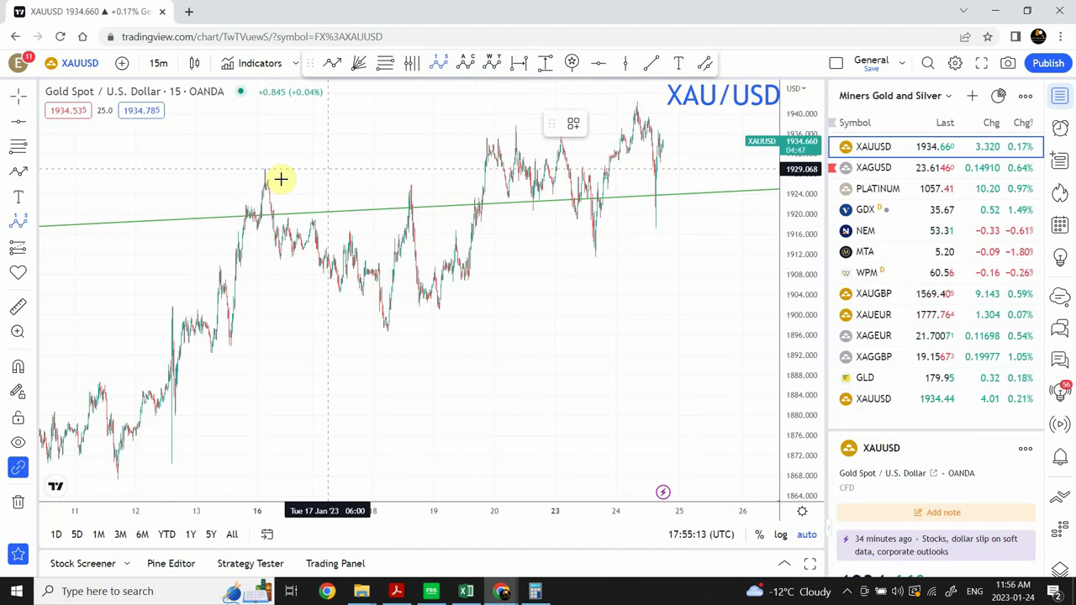
click(171, 472)
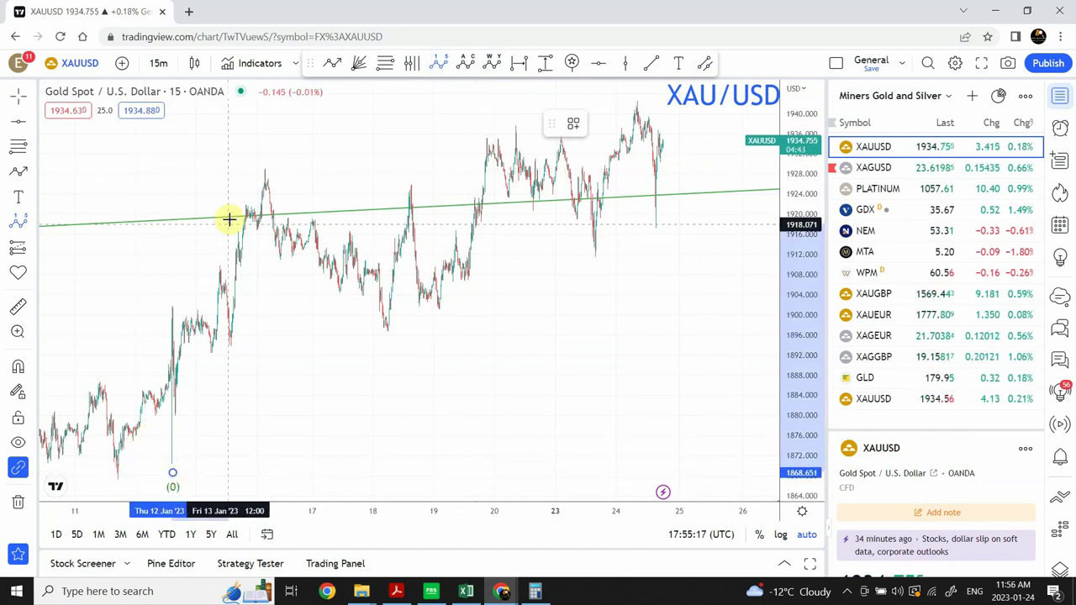
click(259, 160)
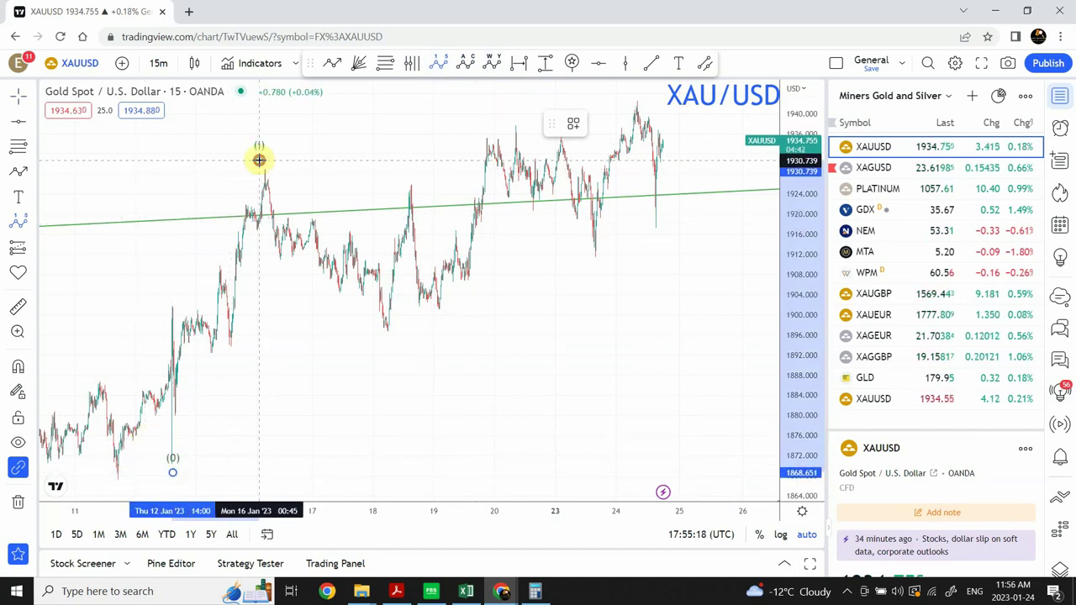
click(383, 333)
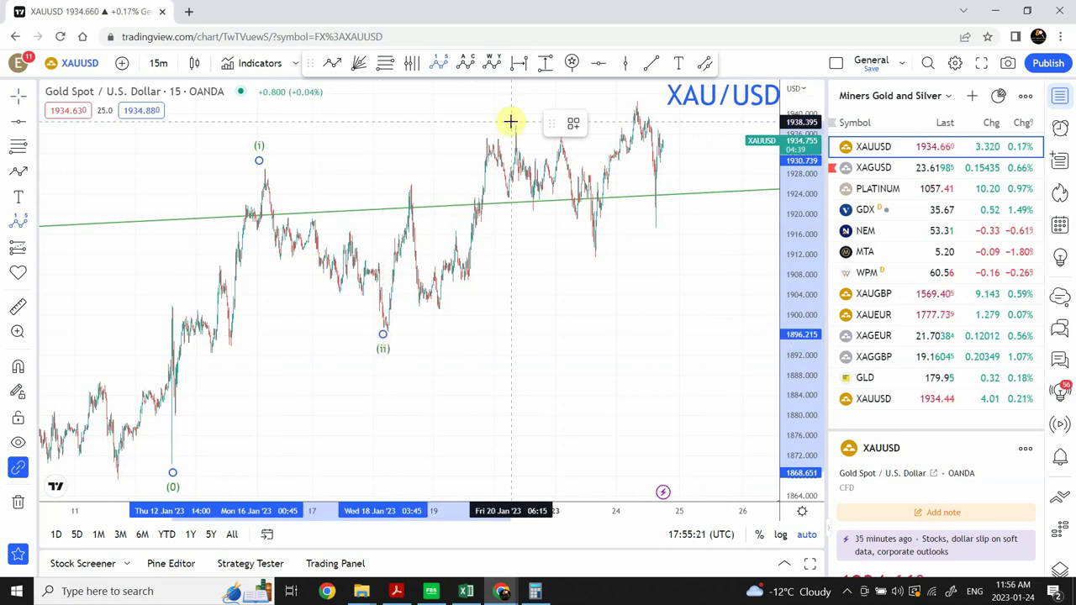
click(510, 121)
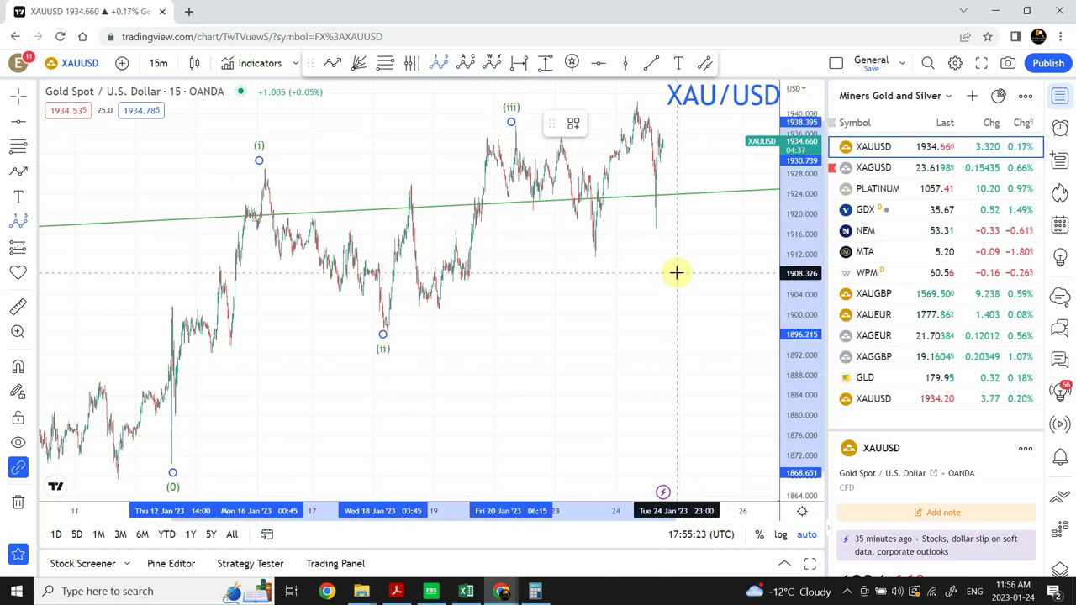
click(677, 272)
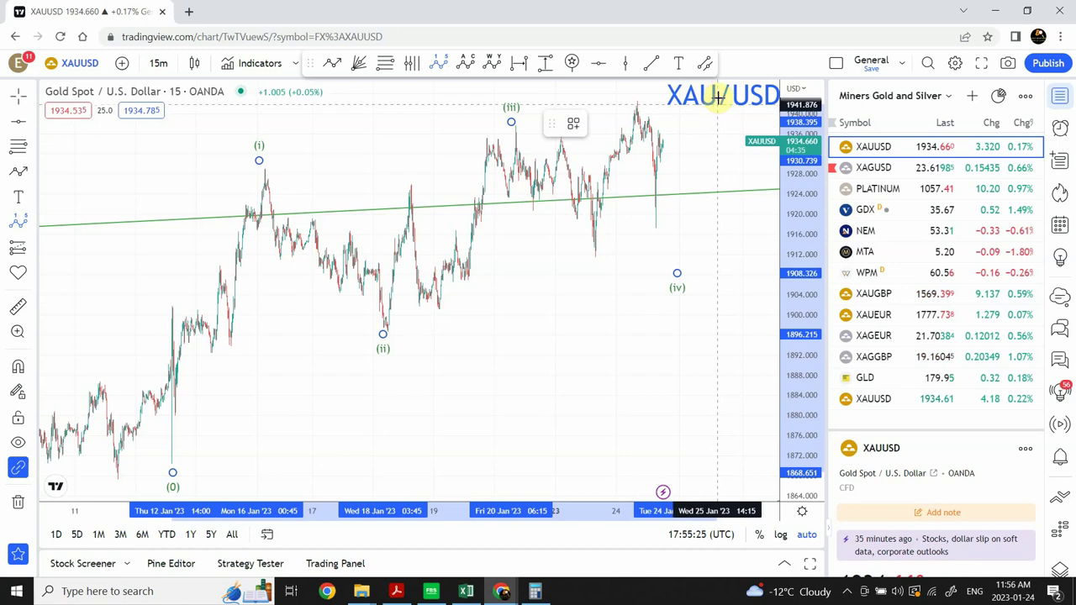
click(720, 88)
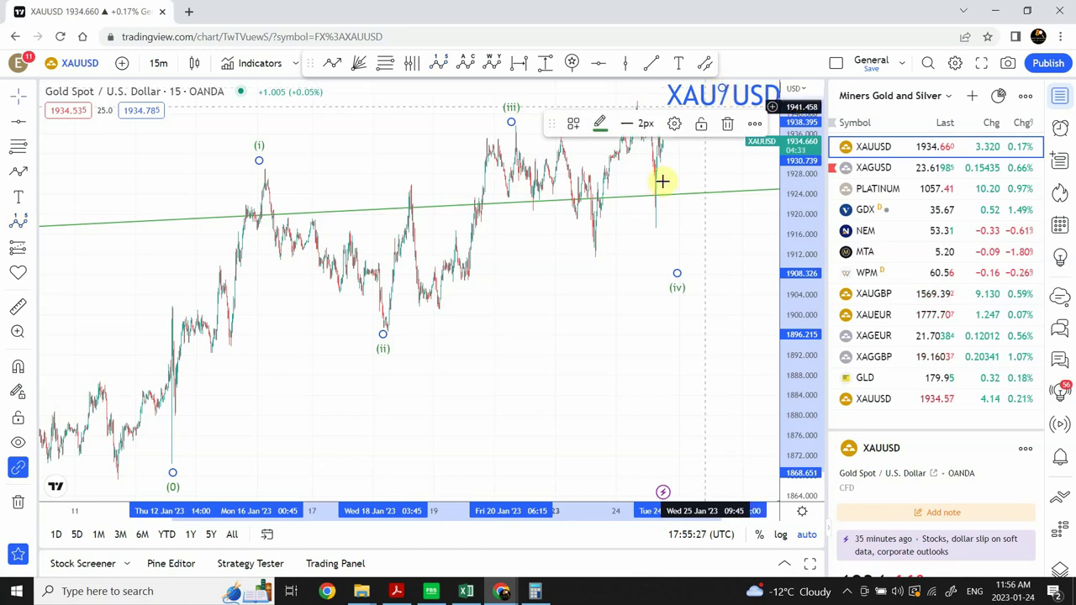
click(714, 162)
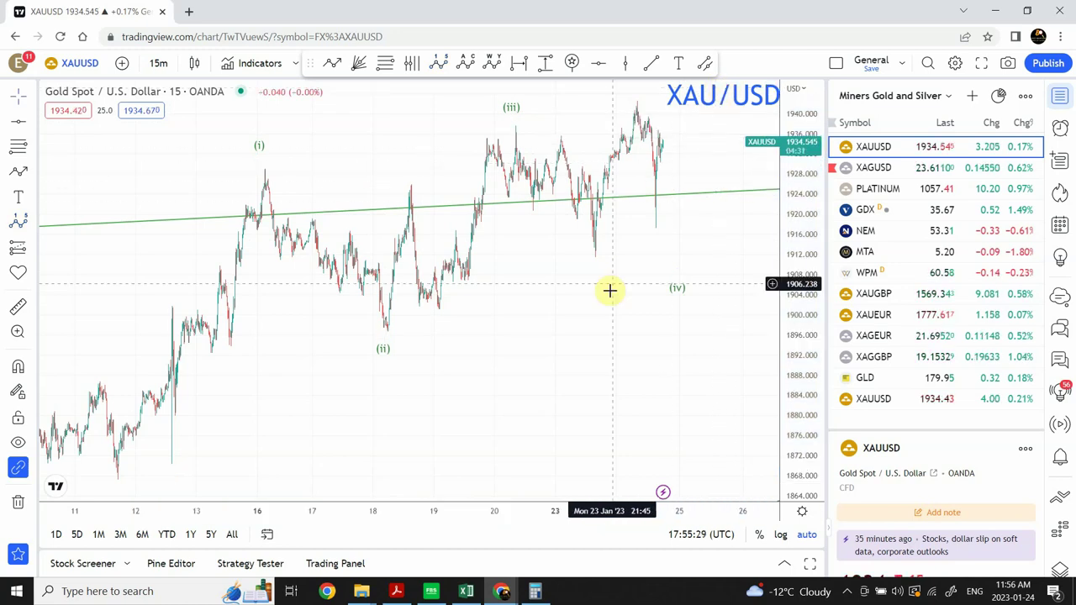
- Shift the chart and compress the price scale so wave (v) fits in view
drag(585, 314, 434, 404)
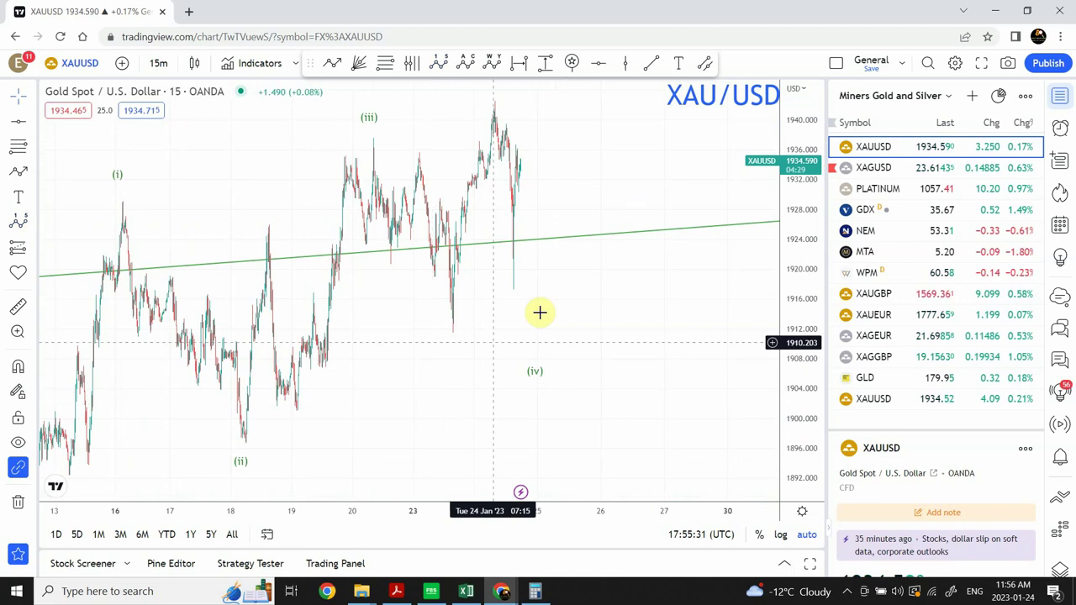
drag(799, 219, 795, 275)
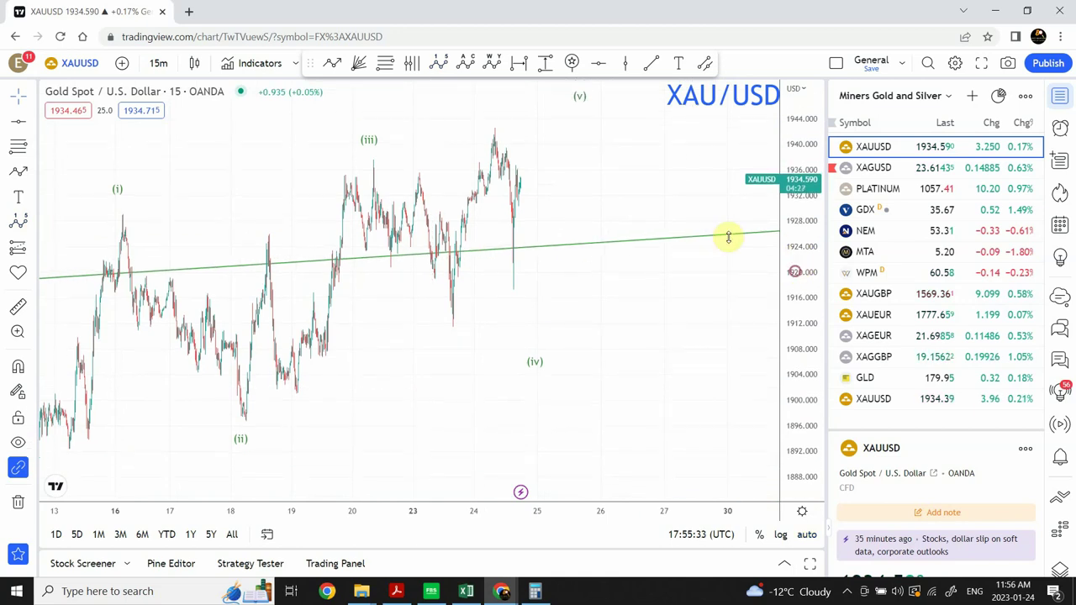
click(583, 108)
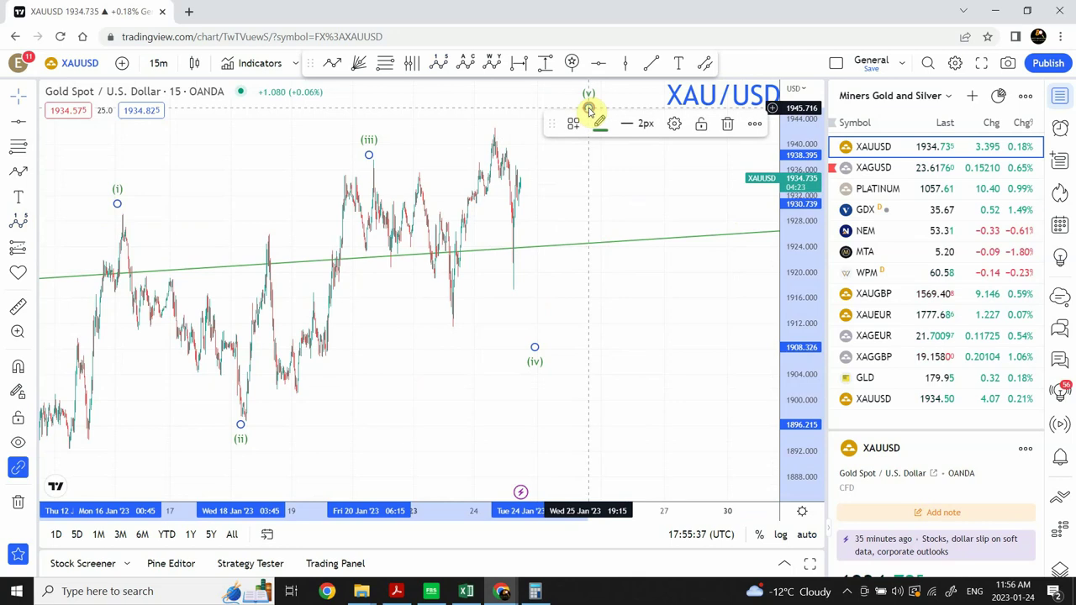
click(588, 199)
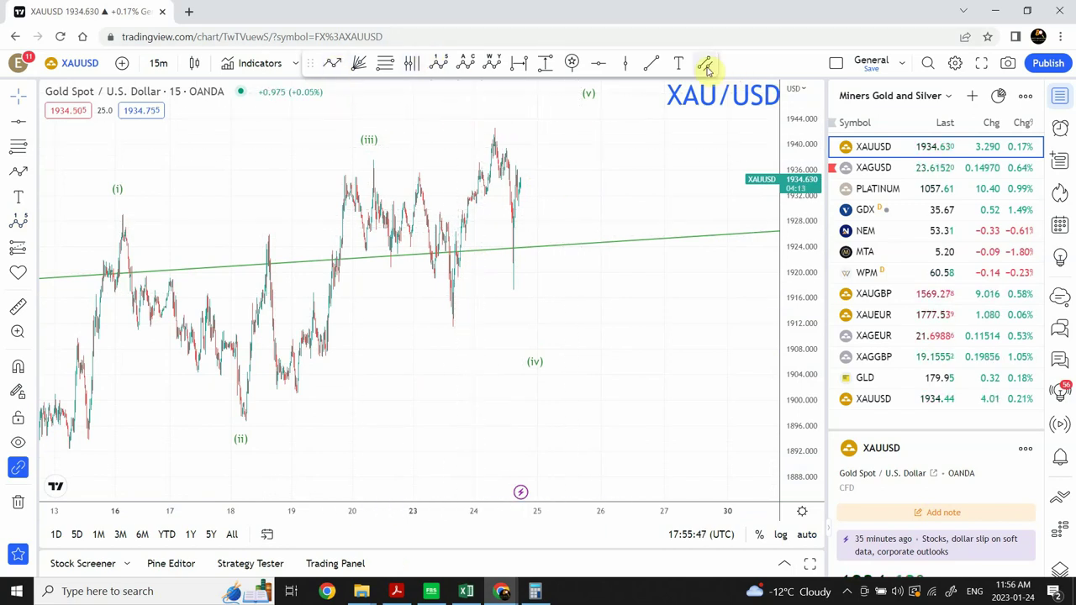
- Draw a trend line from the (i) peak, extended to the right past wave (v)
click(650, 64)
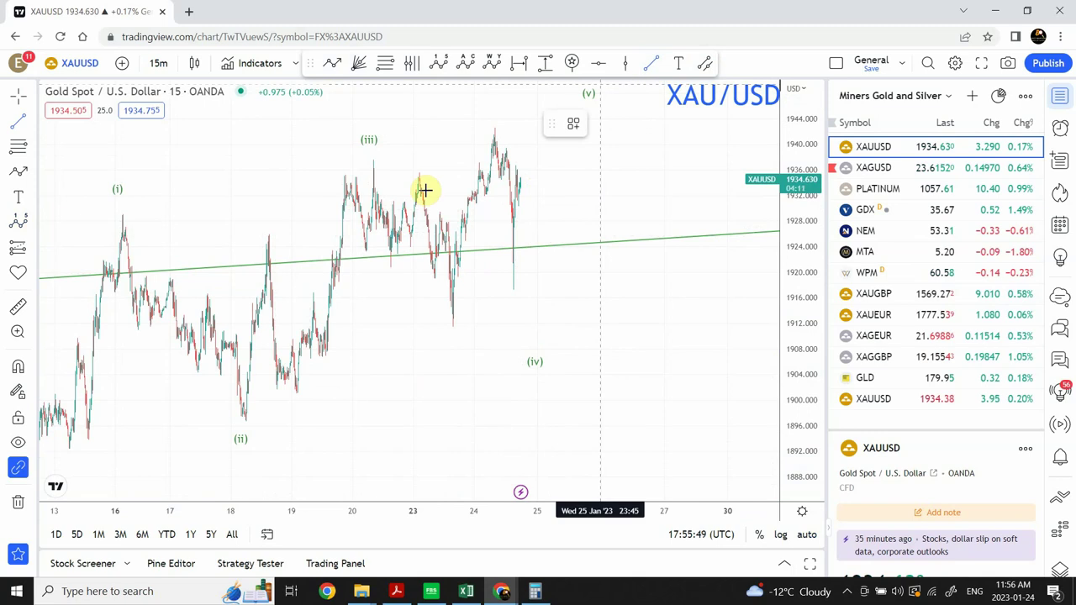
click(122, 216)
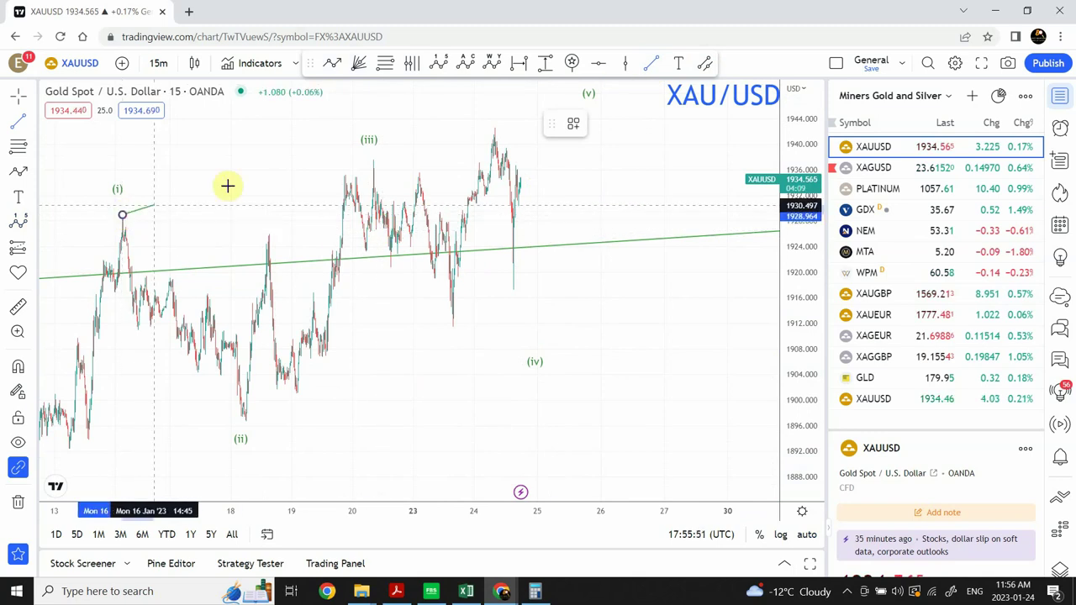
click(546, 114)
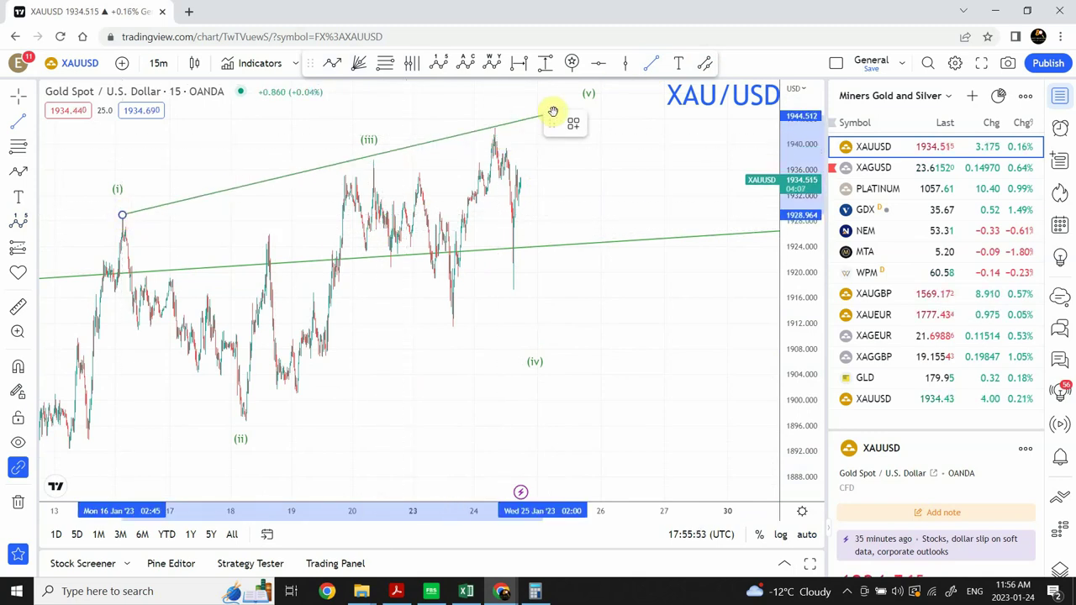
drag(553, 111, 622, 100)
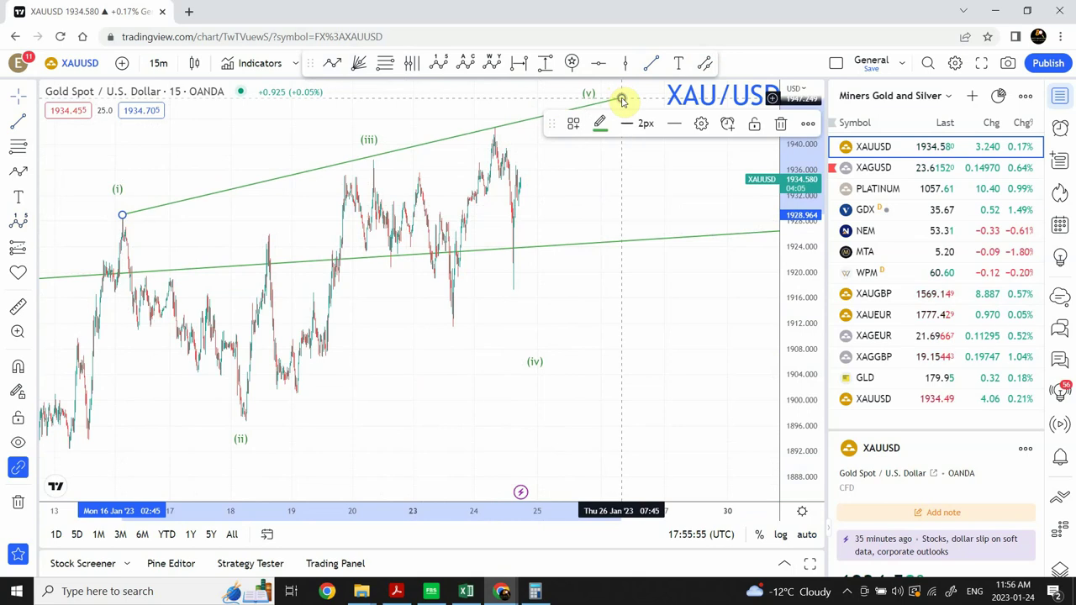
- Draw a parallel channel from the (i) peak to beyond (v), its lower line beneath (ii)
click(704, 63)
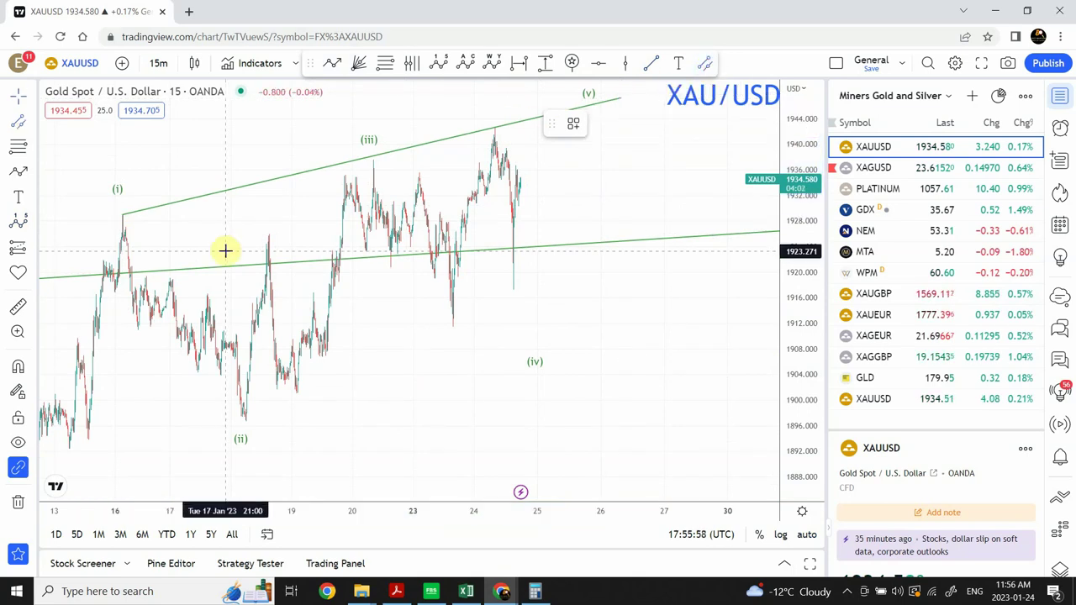
click(122, 215)
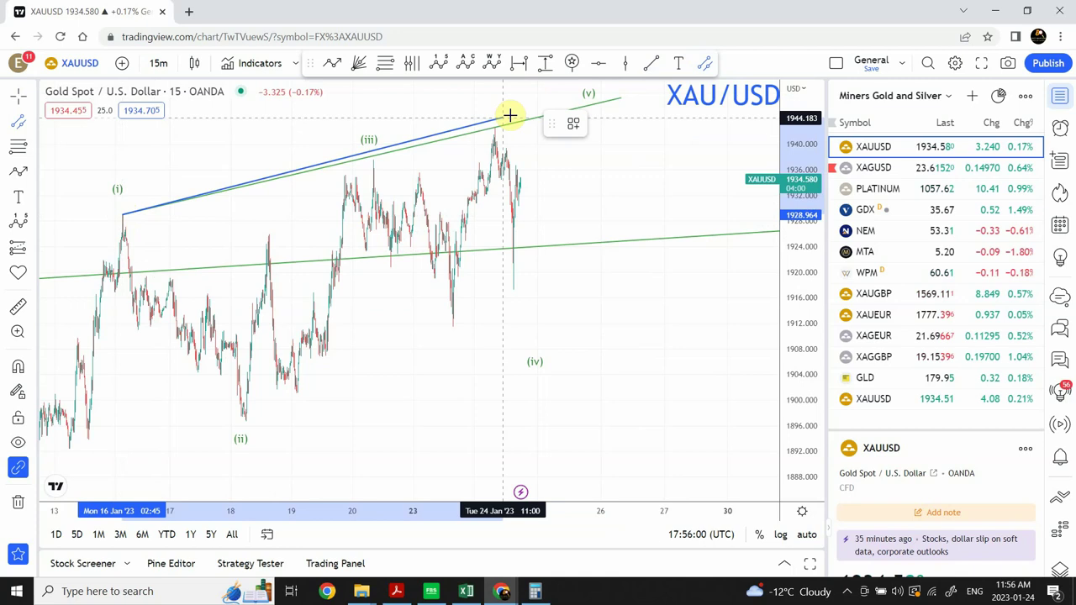
click(649, 91)
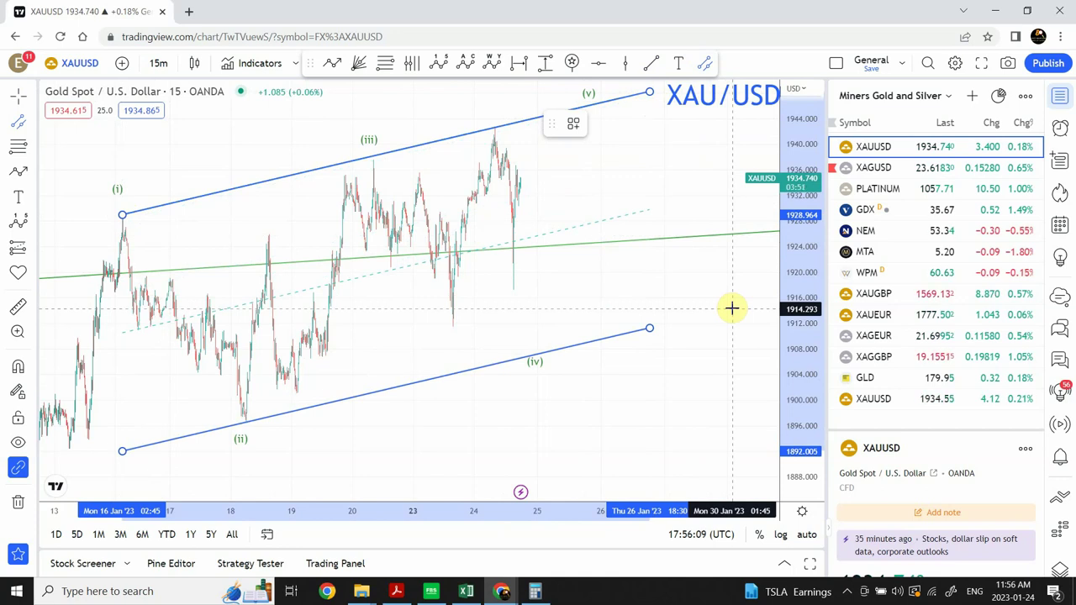
click(732, 308)
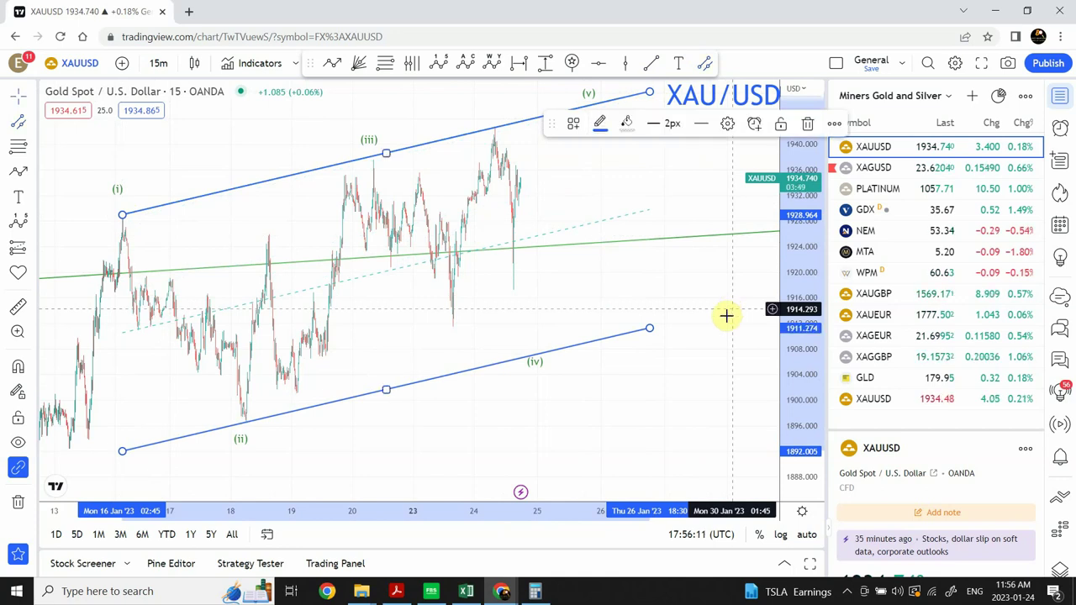
click(706, 331)
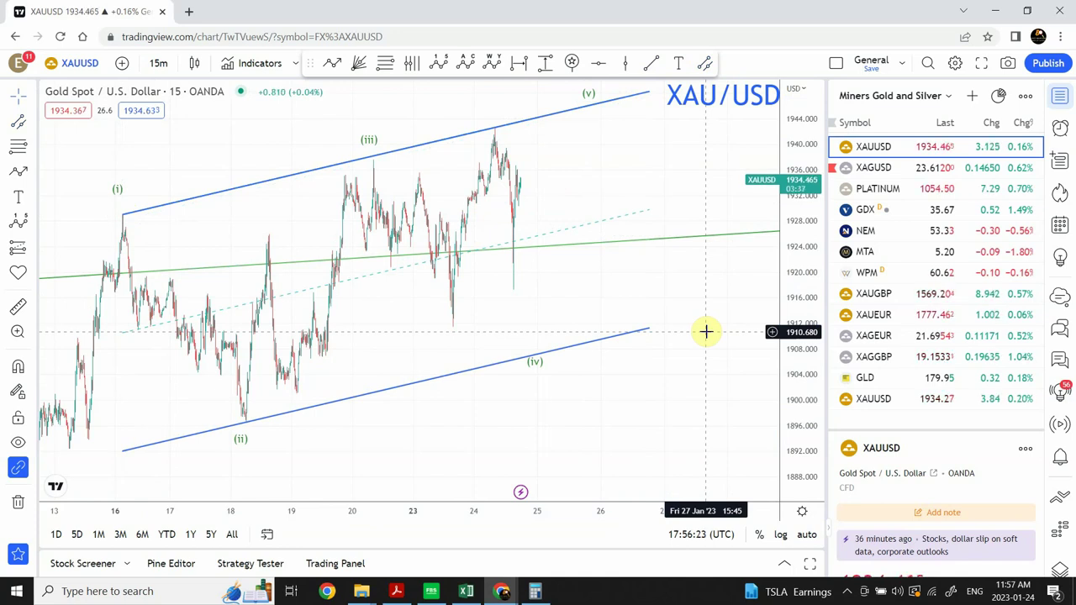
click(463, 132)
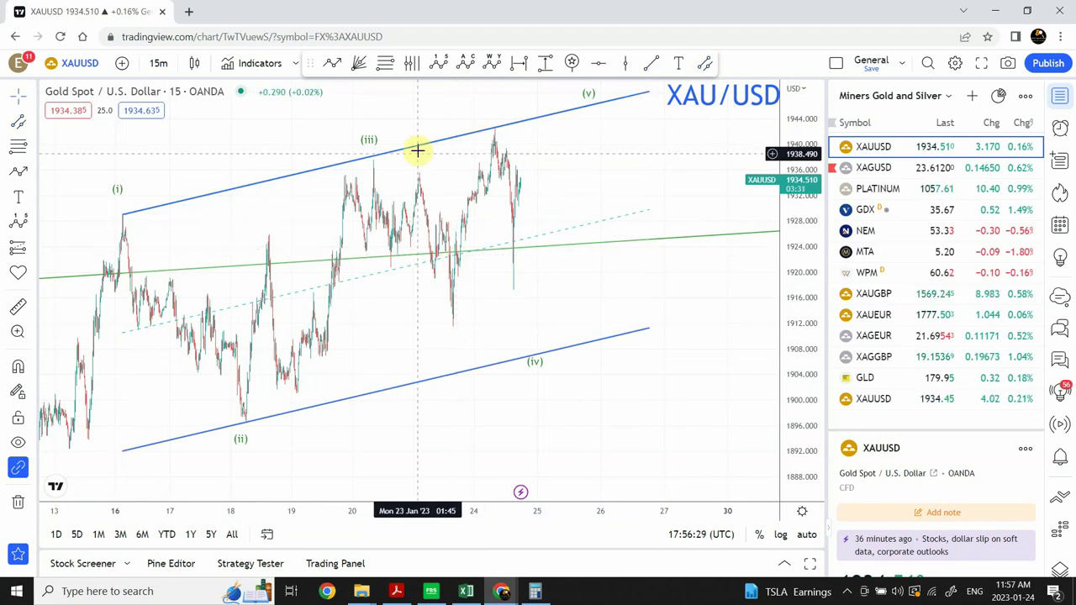
click(404, 229)
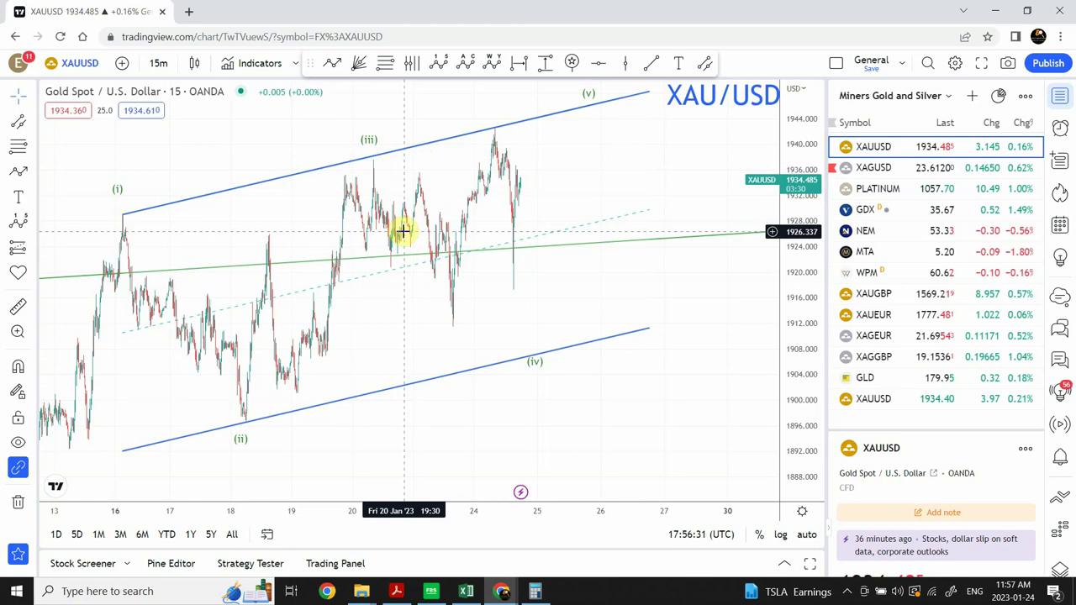
click(705, 66)
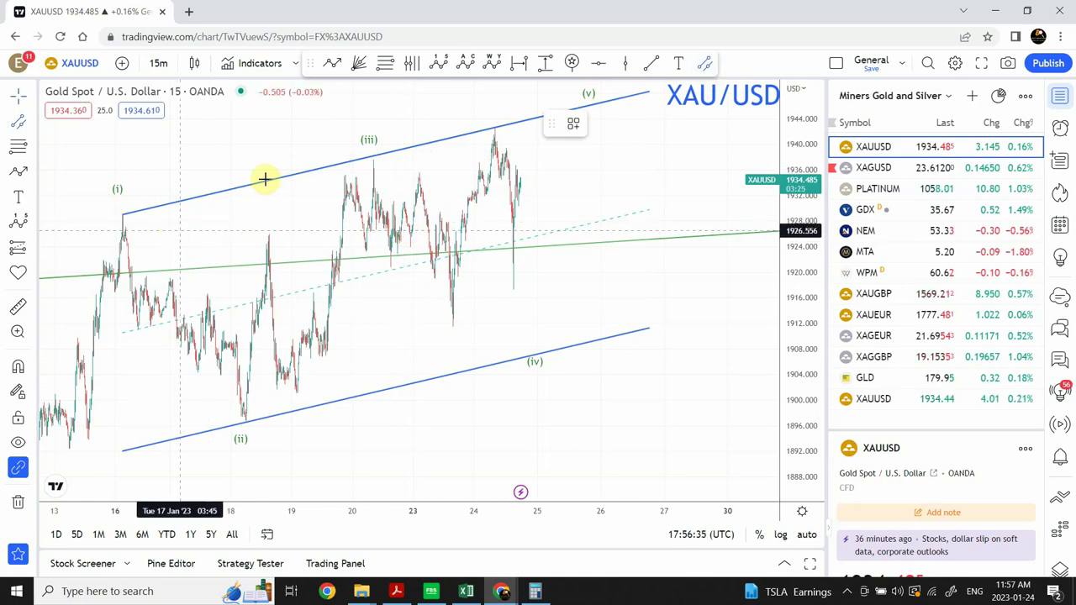